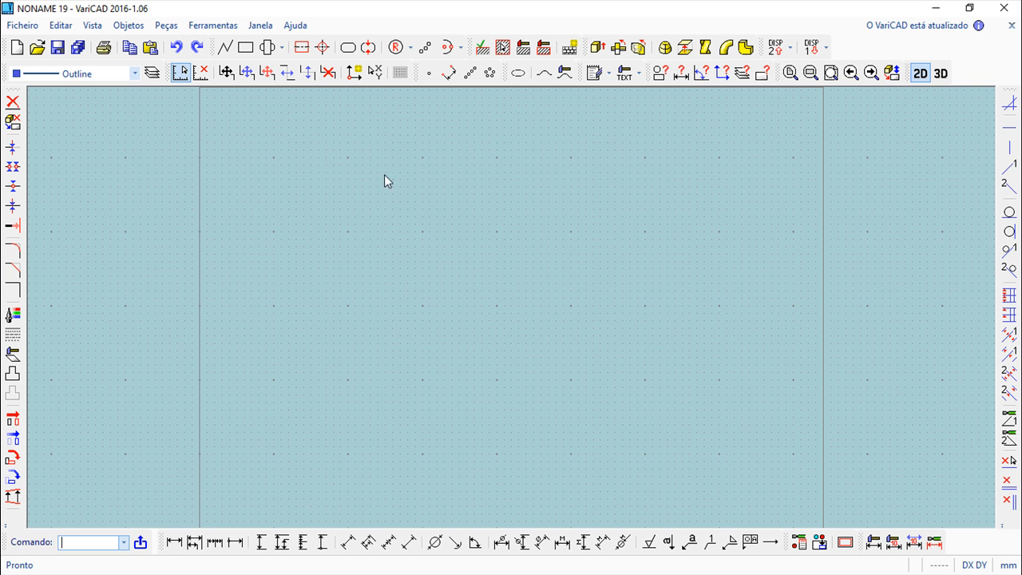
scroll(403, 307, "down", 2)
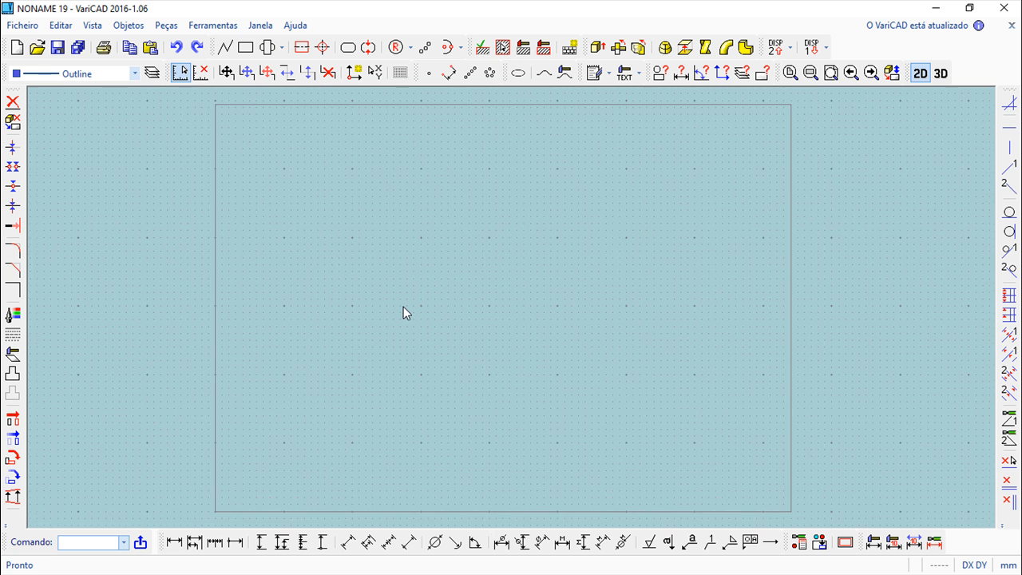
scroll(403, 307, "up", 1)
scroll(445, 276, "up", 3)
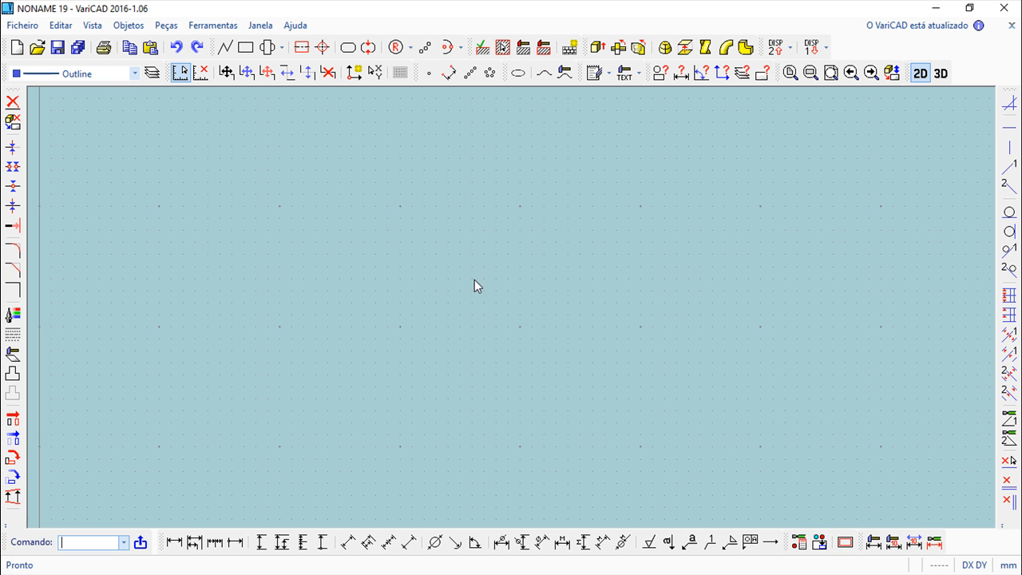
- Turn the auxiliary 2D grid off
left_click(219, 25)
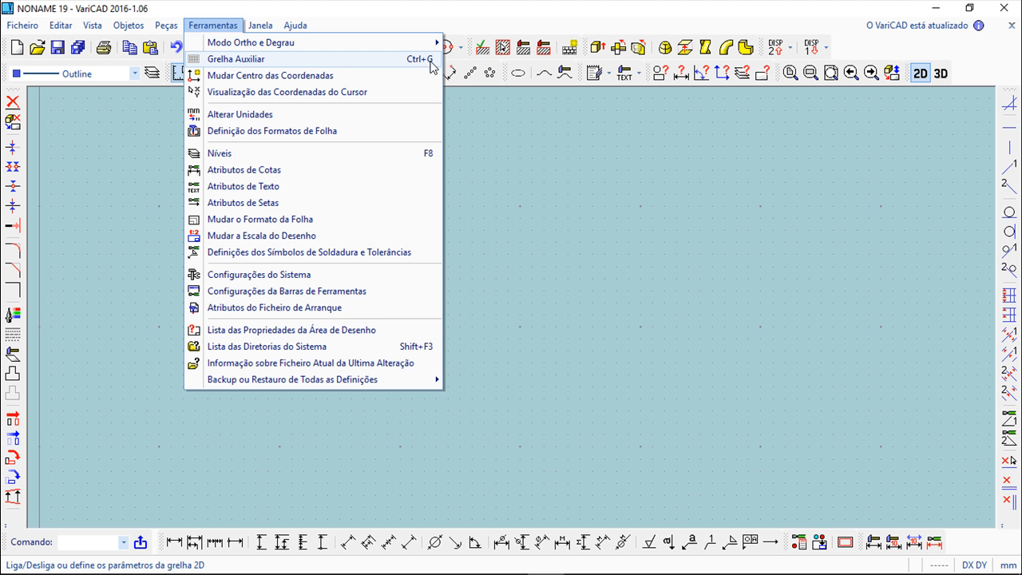
left_click(228, 60)
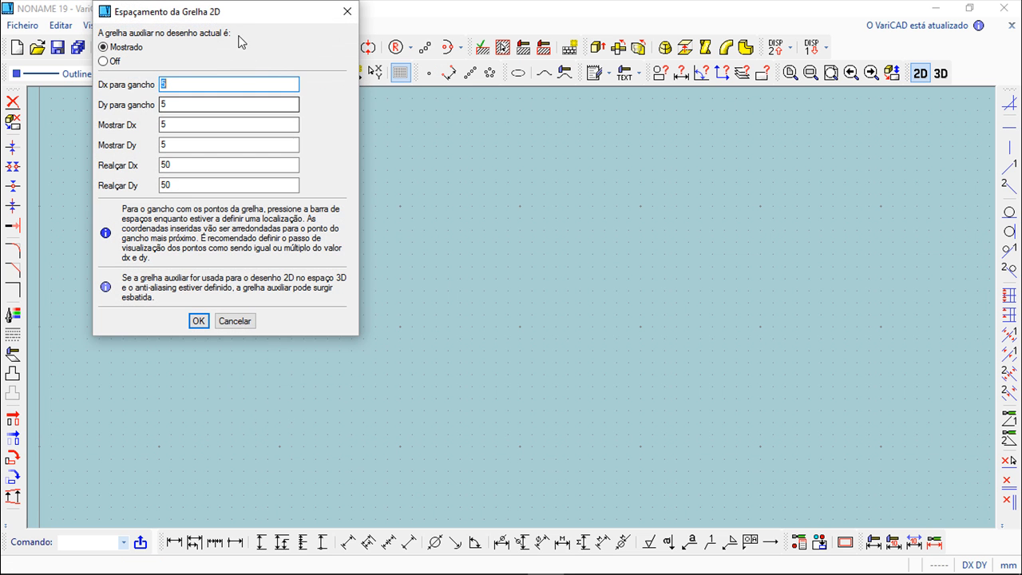
left_click_drag(251, 13, 299, 139)
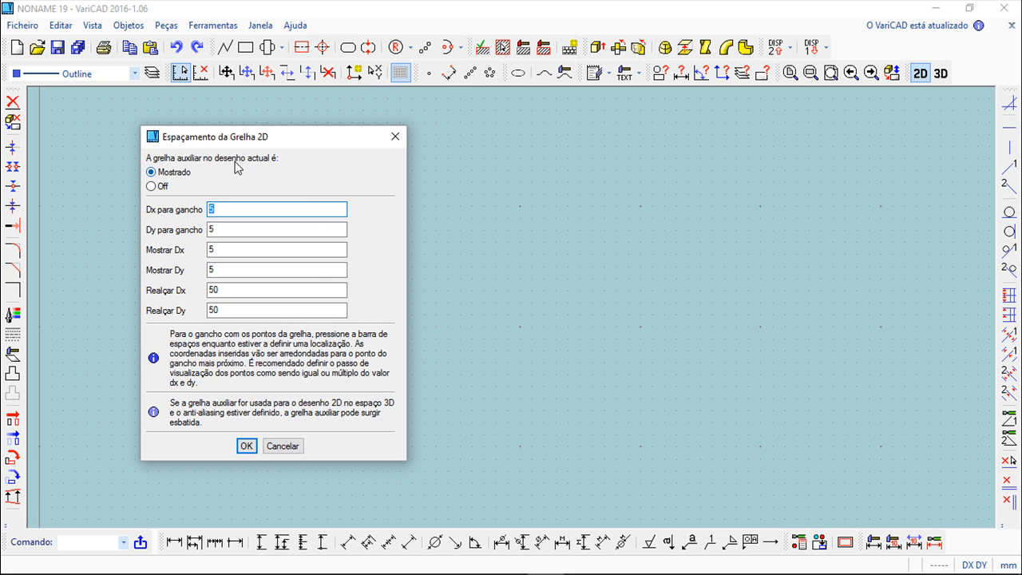
left_click(152, 187)
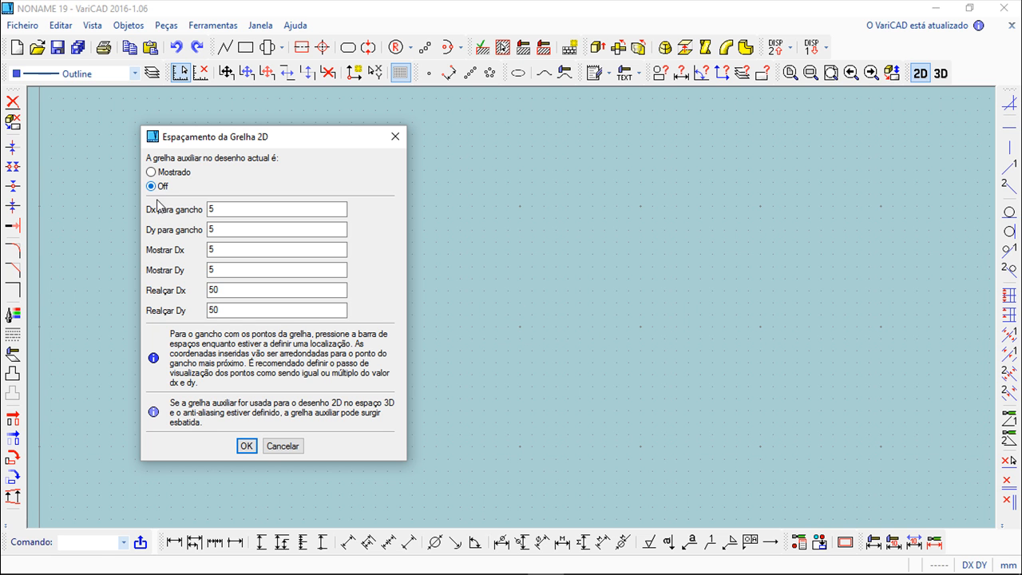
left_click(247, 445)
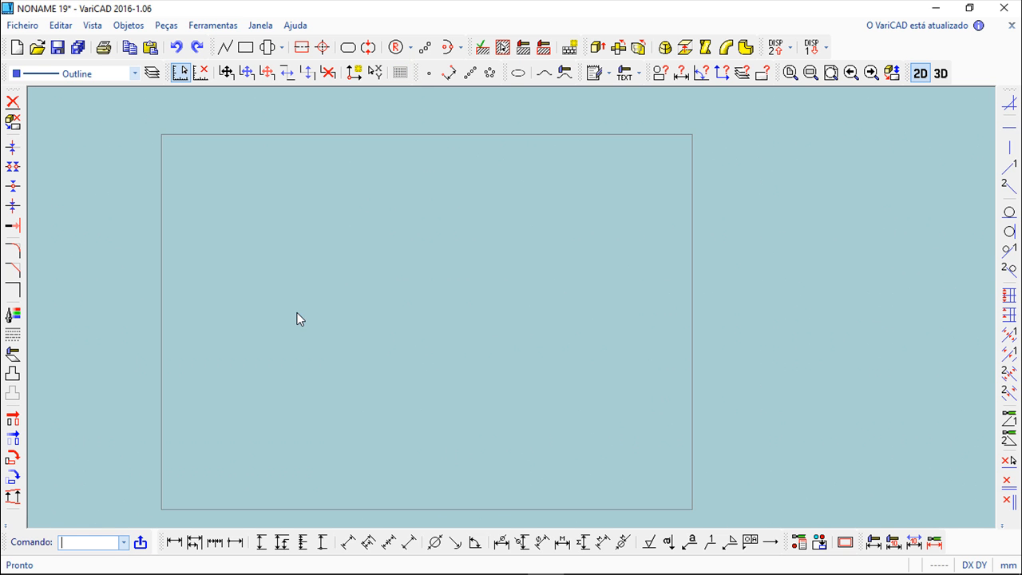
- Switch the auxiliary 2D grid back to shown
left_click(211, 26)
left_click(229, 60)
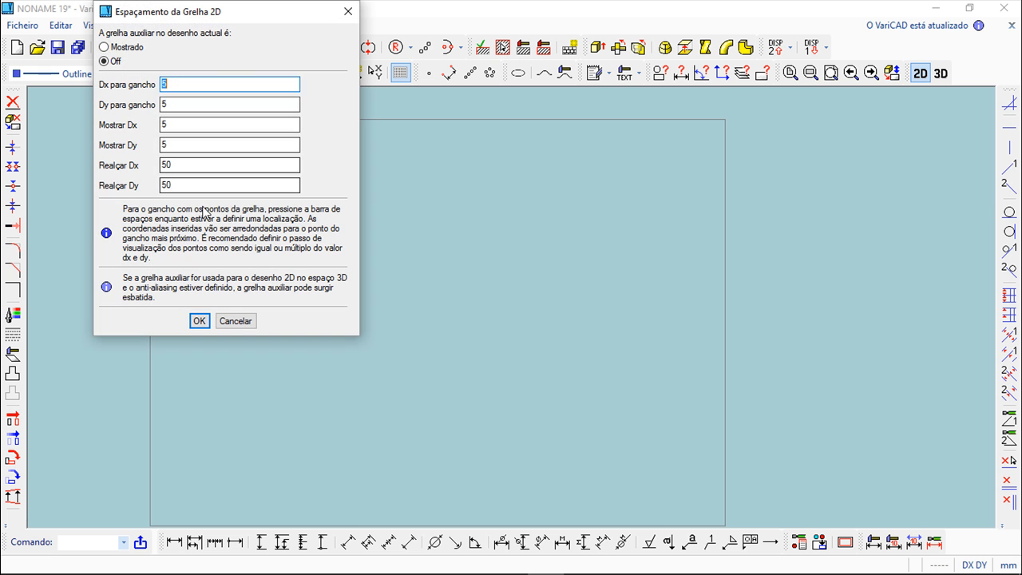
left_click(106, 47)
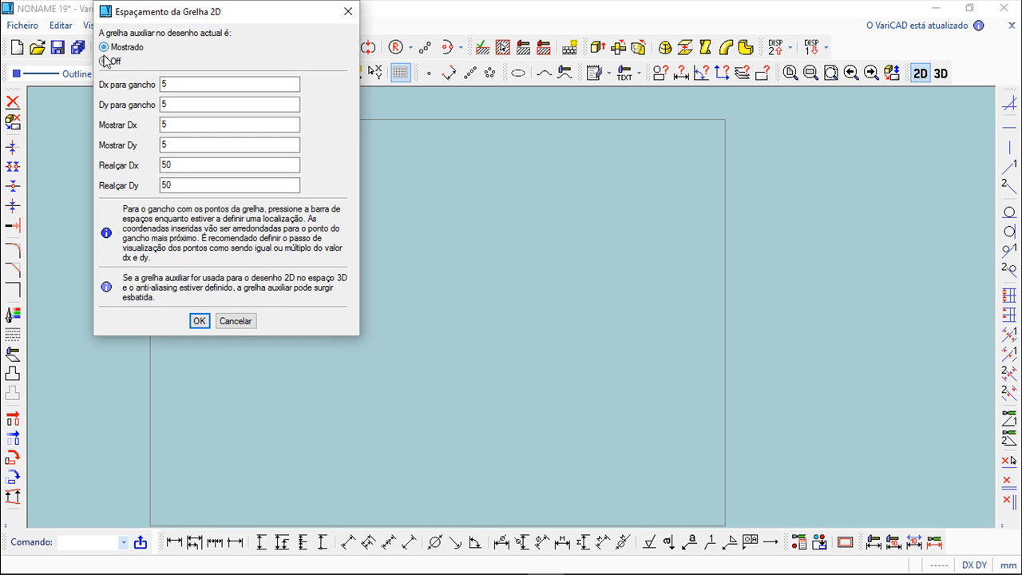
left_click(200, 321)
- Start the Line command and reposition the snap toolbar over the drawing area
scroll(340, 290, "up", 2)
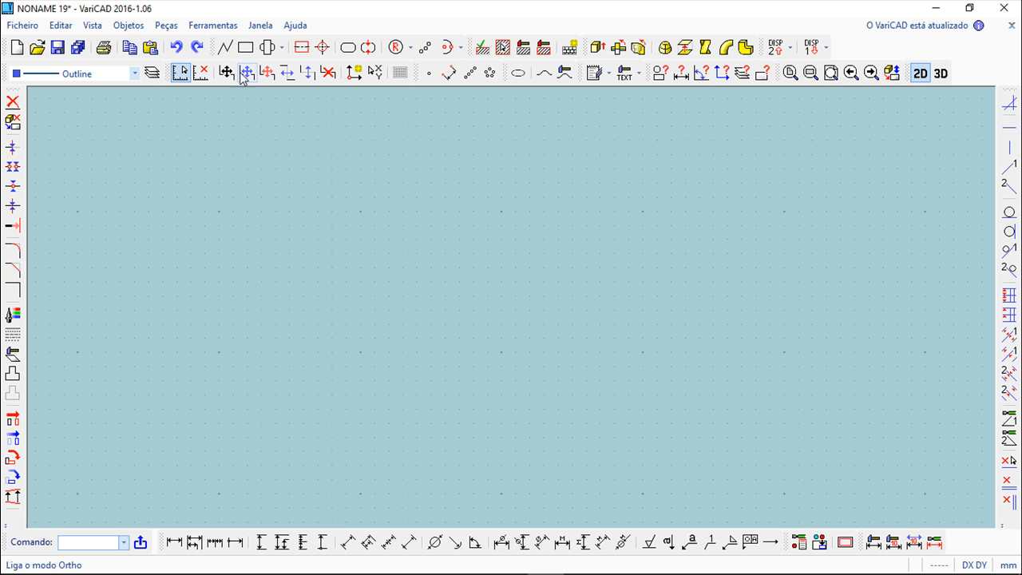
left_click(226, 48)
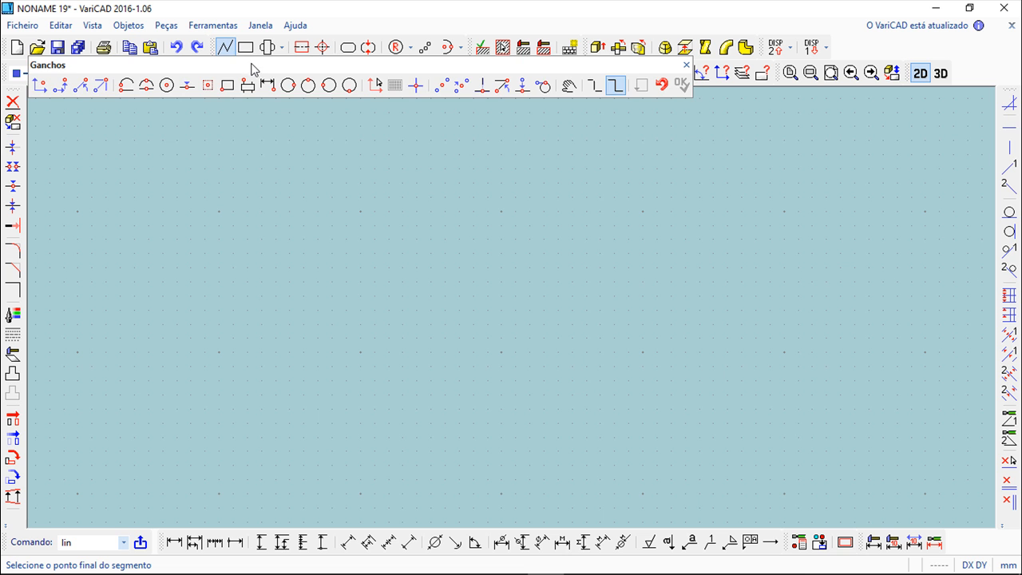
left_click_drag(254, 65, 281, 135)
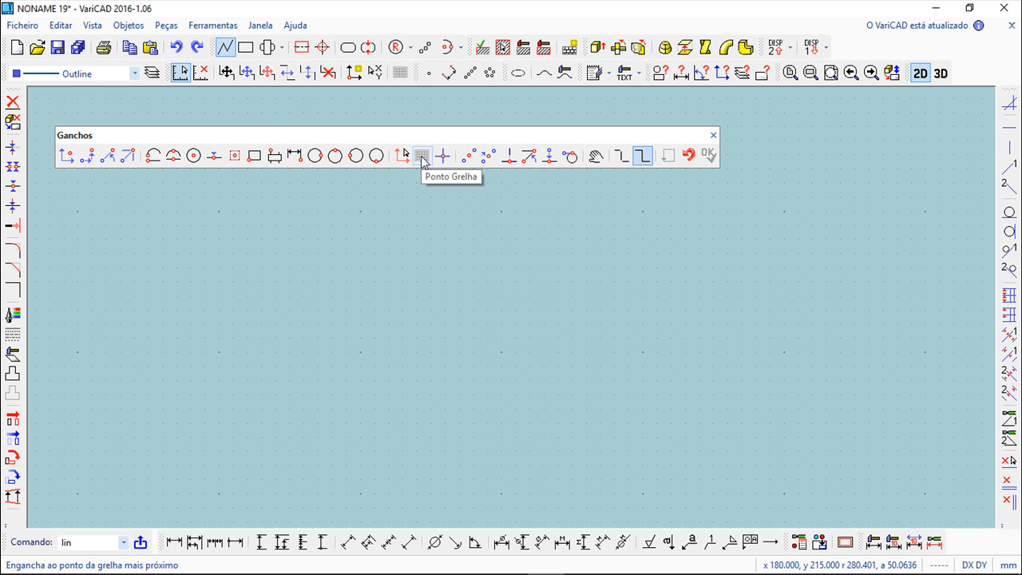
left_click(422, 157)
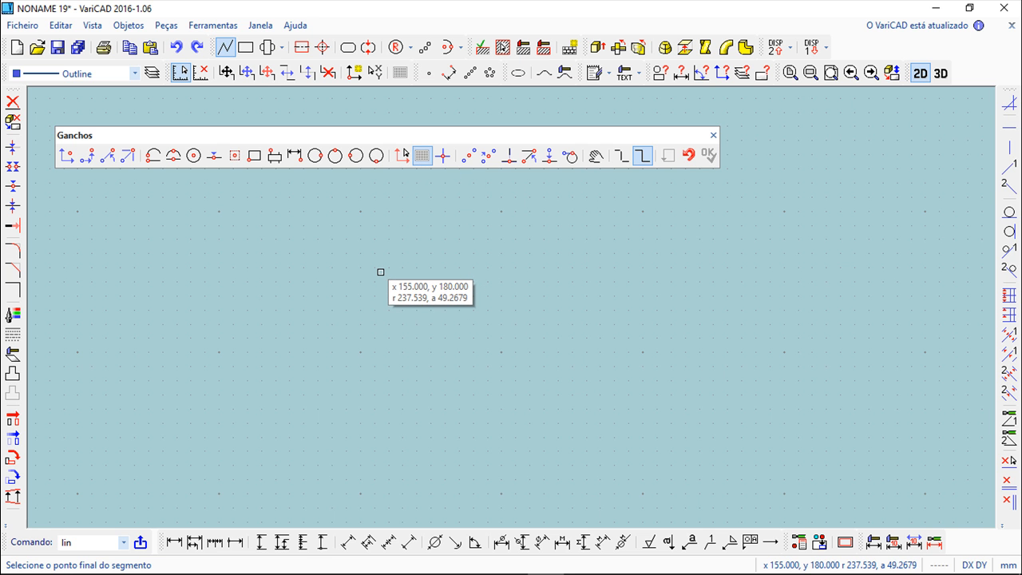
scroll(388, 275, "up", 3)
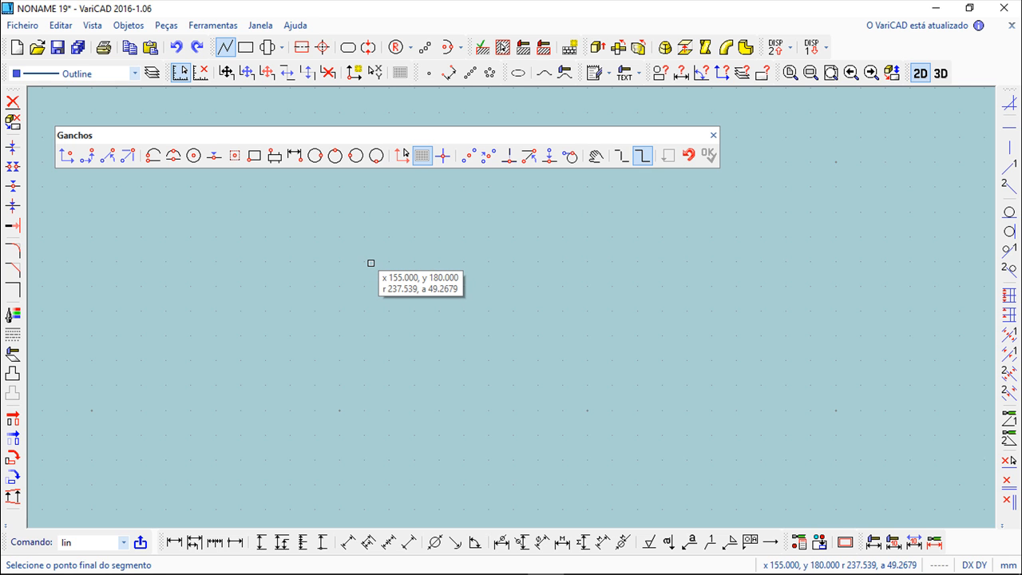
left_click(422, 155)
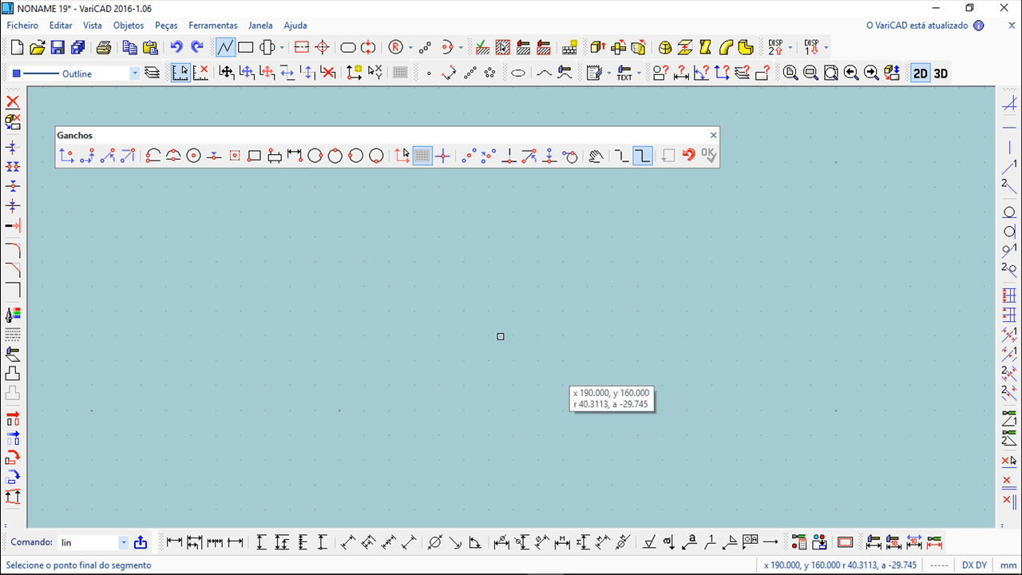
- Review the cursor increment and coordinate display settings
left_click(182, 73)
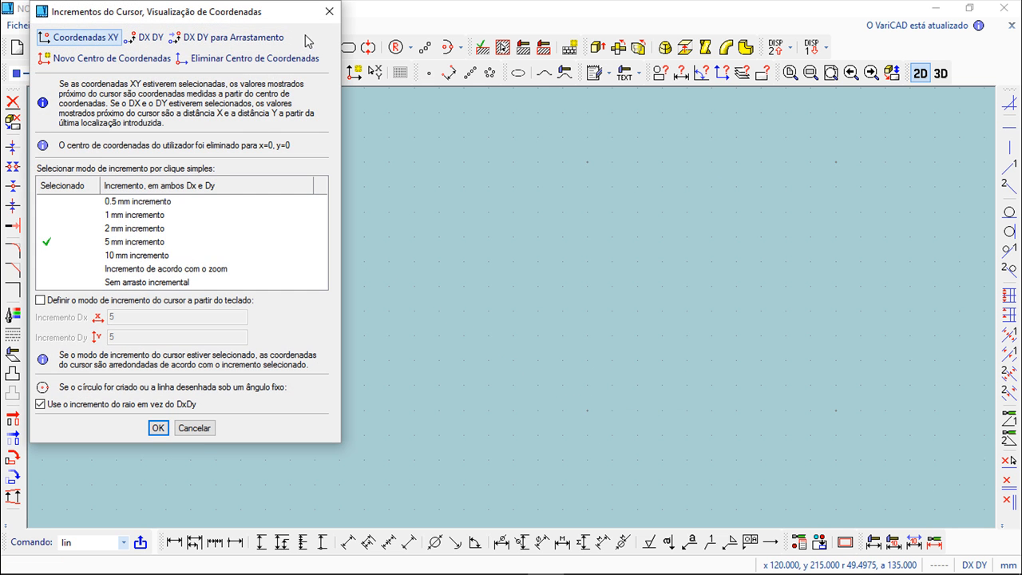
left_click(329, 12)
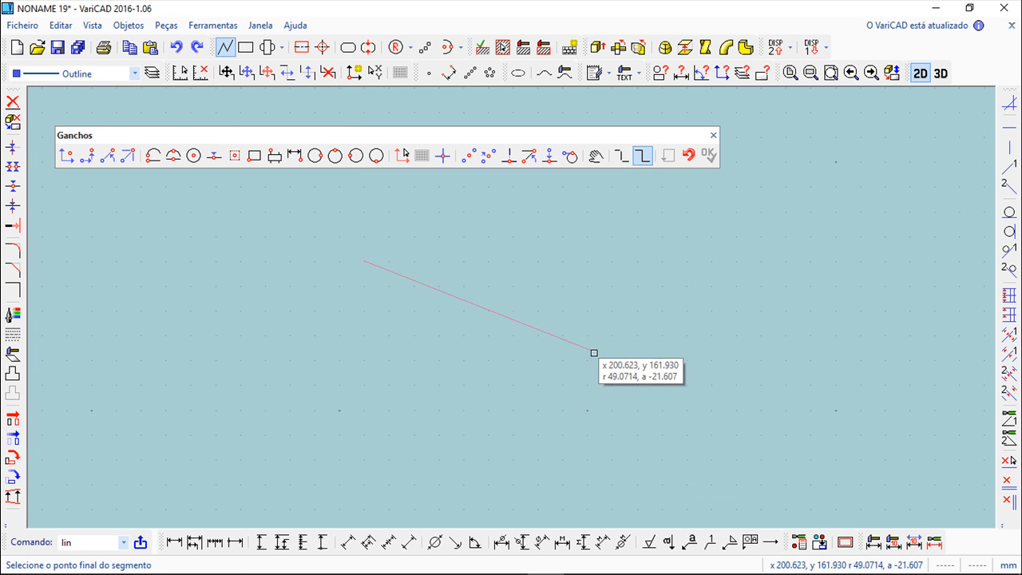
- Try drawing a freehand line segment
left_click(592, 405)
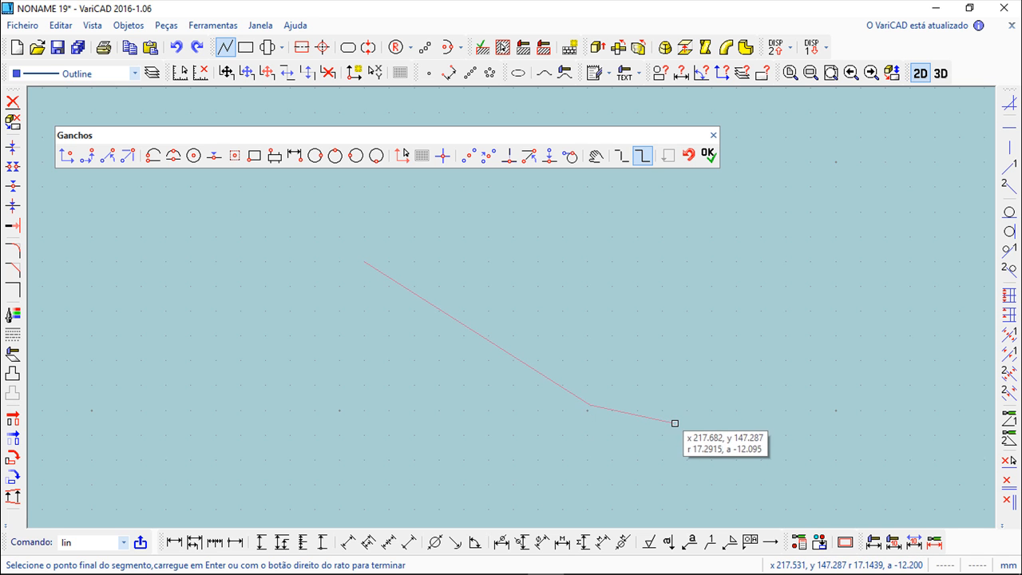
key("Escape")
- Try sketching a polyline with grid-point snapping enabled
left_click(226, 47)
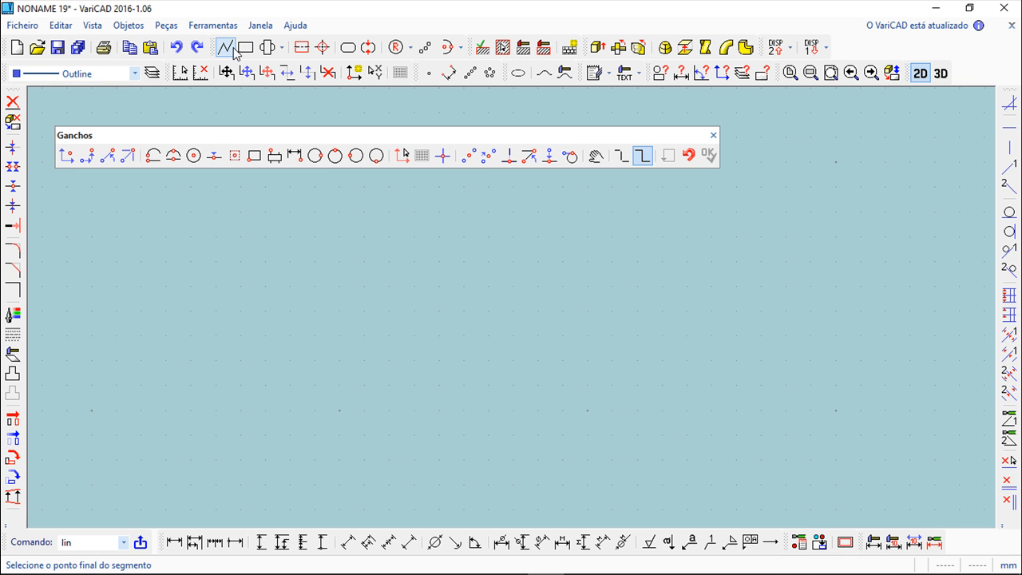
left_click(419, 155)
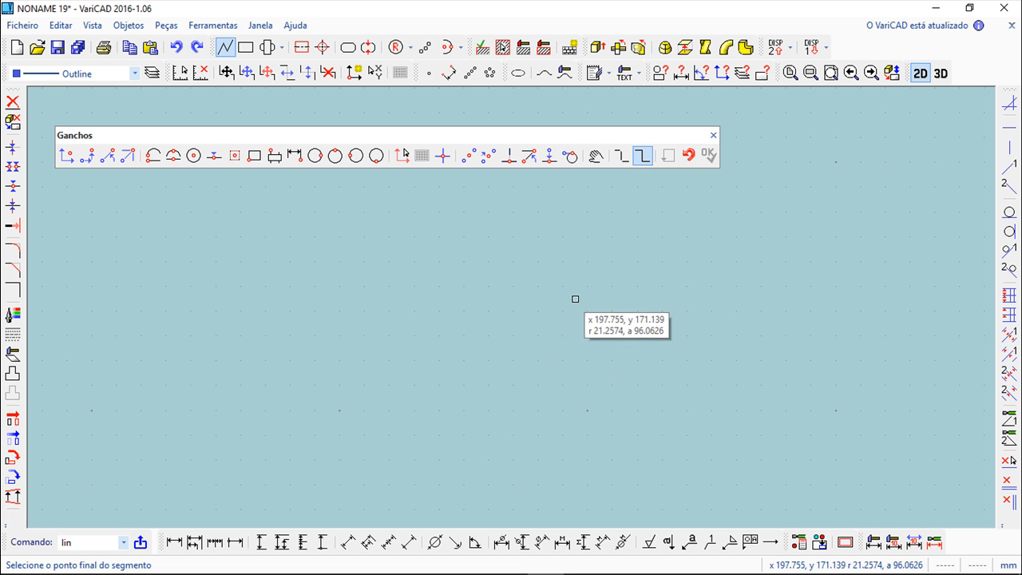
left_click(641, 311)
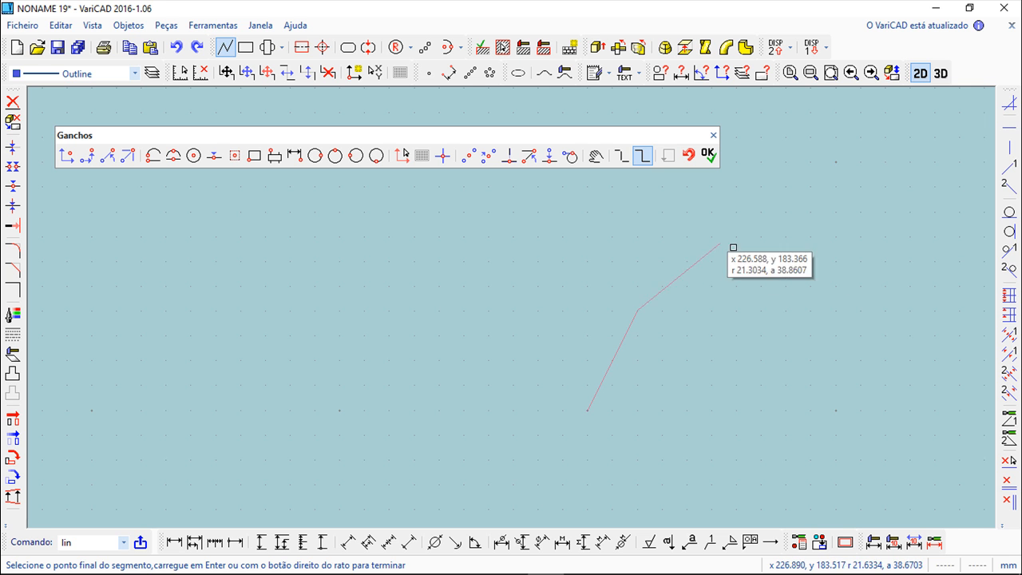
left_click(786, 238)
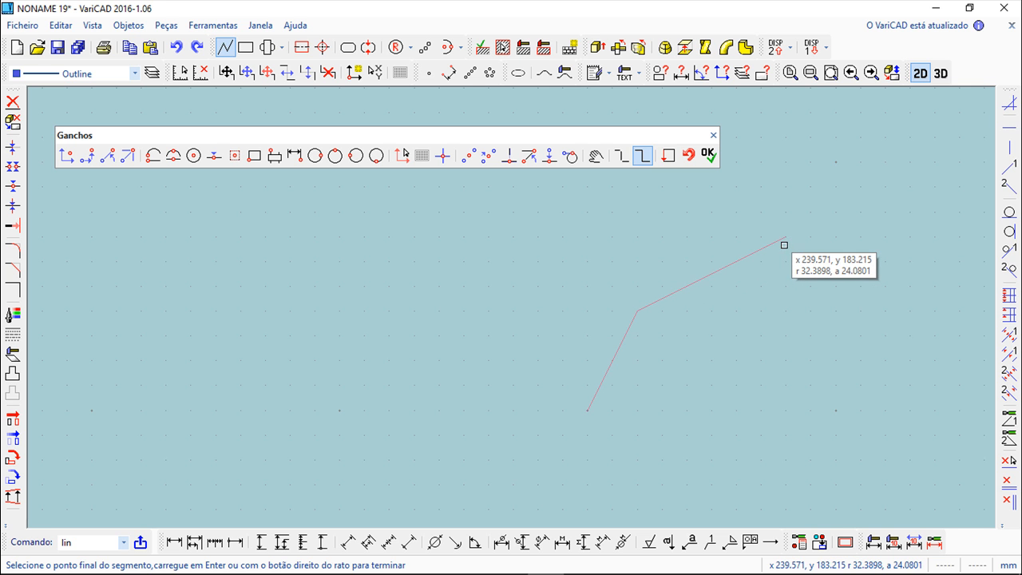
left_click(815, 362)
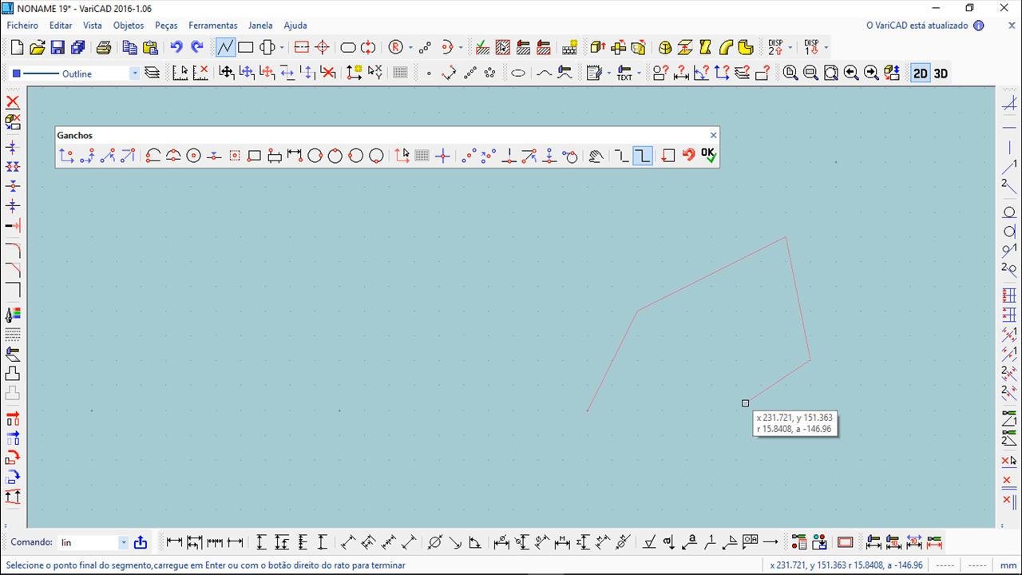
key("Escape")
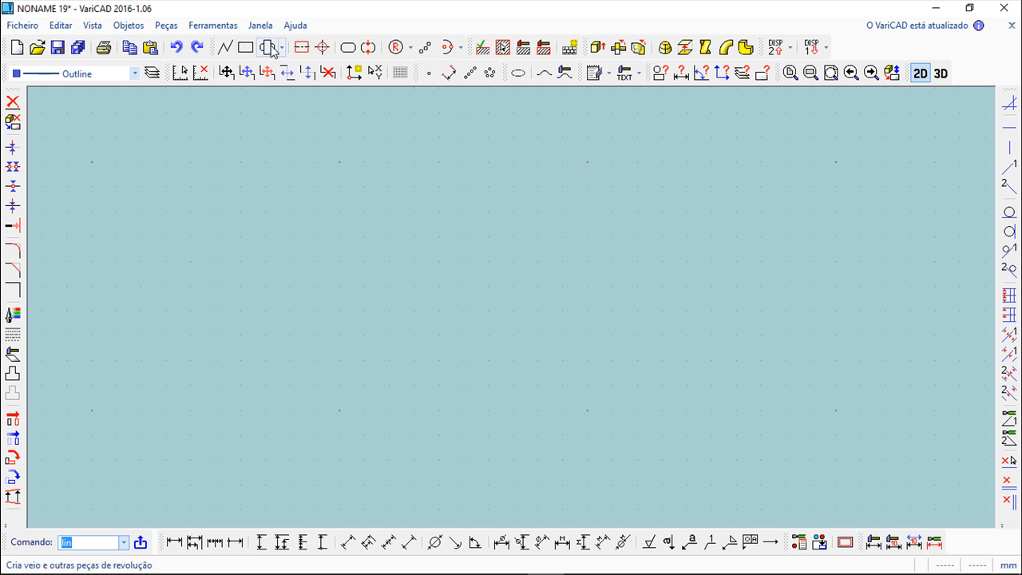
- Turn on Ortho mode and draw a stepped polyline of five horizontal and vertical segments
left_click(226, 47)
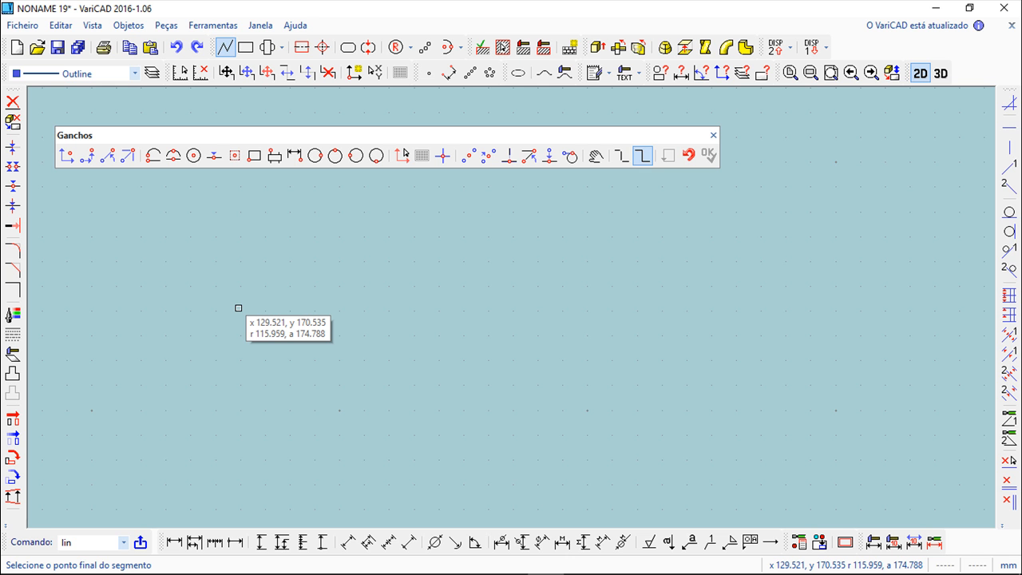
left_click(323, 257)
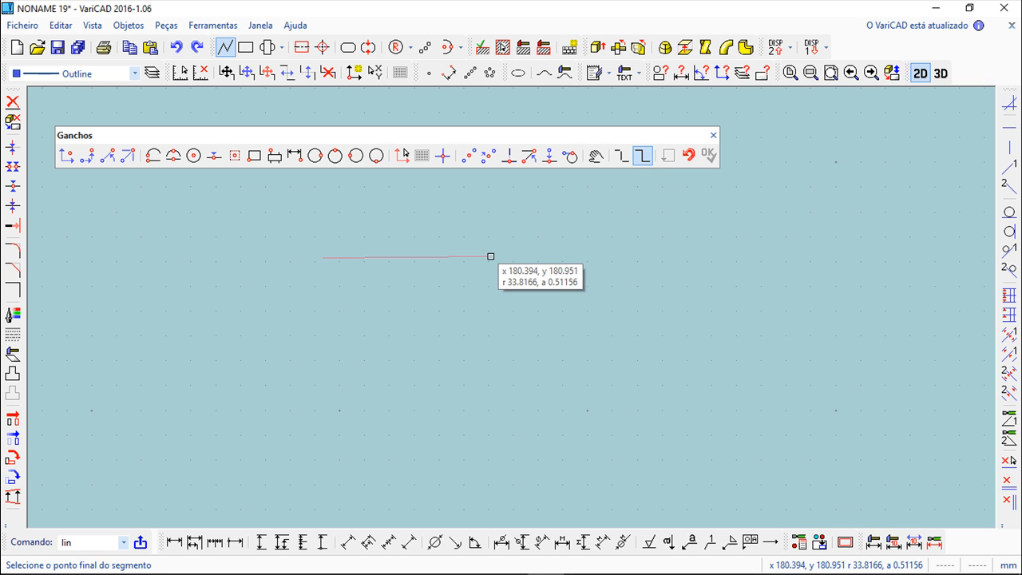
left_click(213, 25)
mouse_move(241, 46)
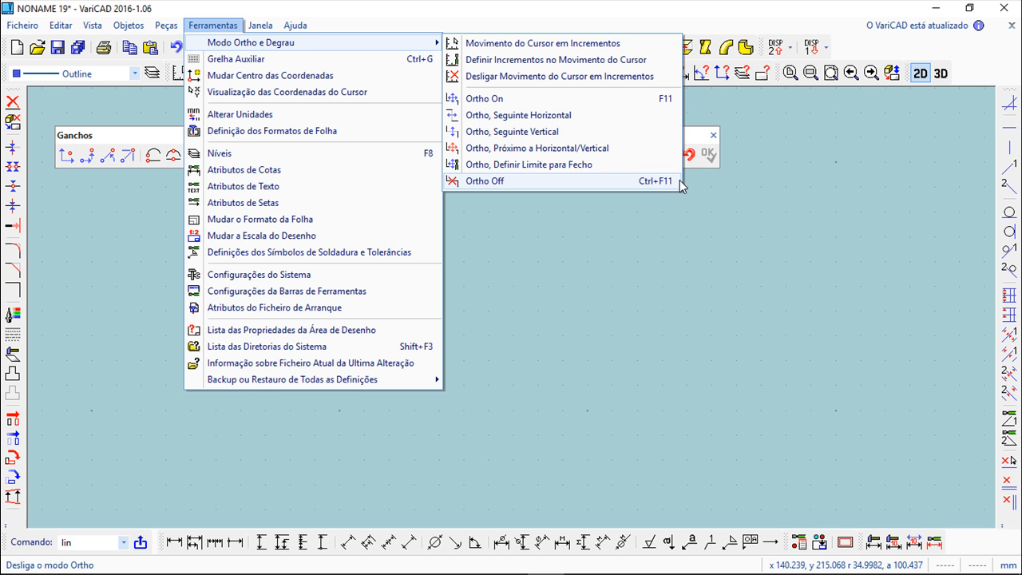
left_click(509, 98)
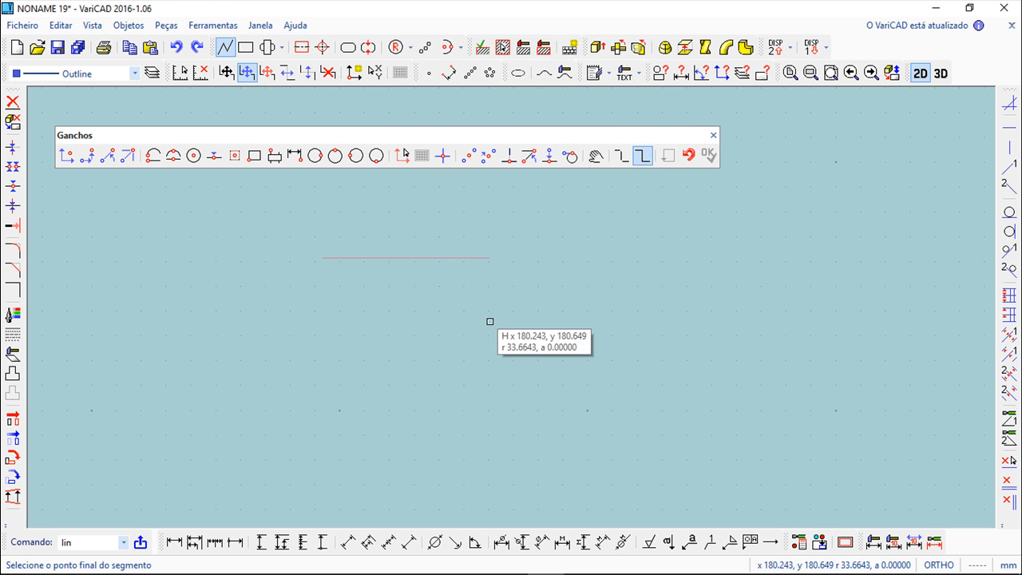
left_click(471, 277)
left_click(455, 396)
left_click(597, 409)
left_click(629, 279)
left_click(737, 297)
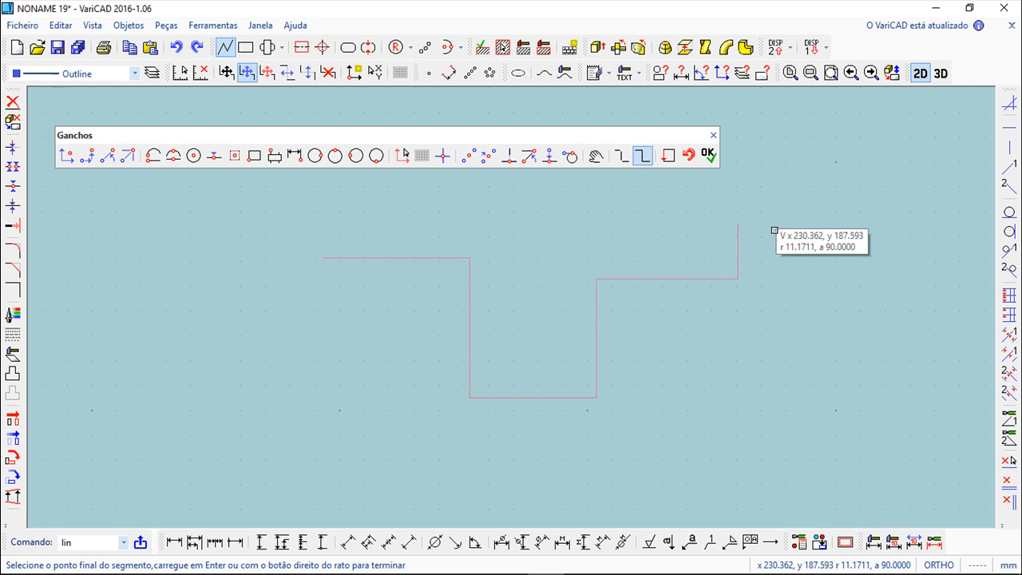
right_click(791, 201)
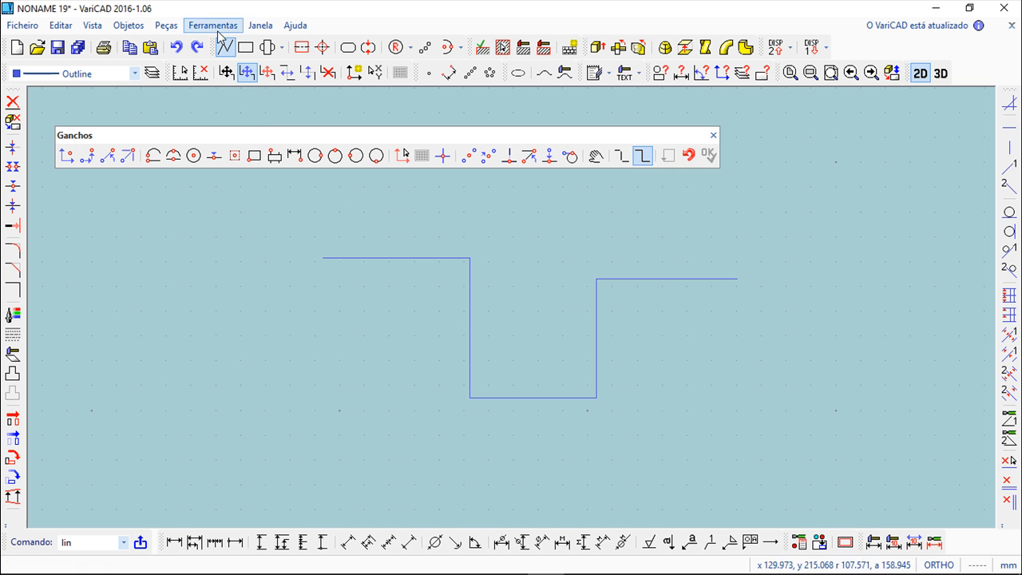
- Draw an L-shaped polyline of one vertical and one horizontal segment
left_click(221, 438)
left_click(310, 437)
right_click(372, 353)
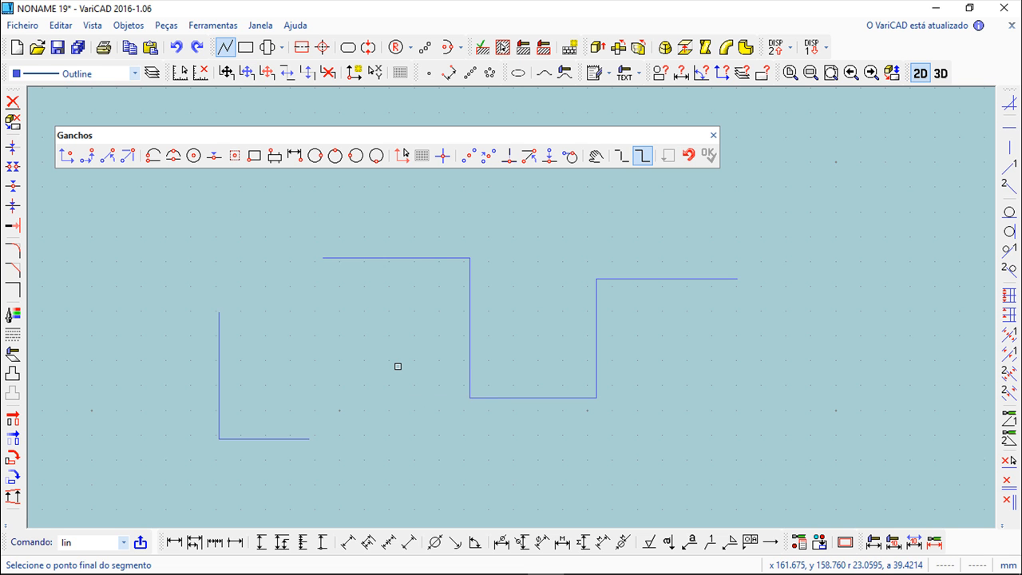
left_click(520, 467)
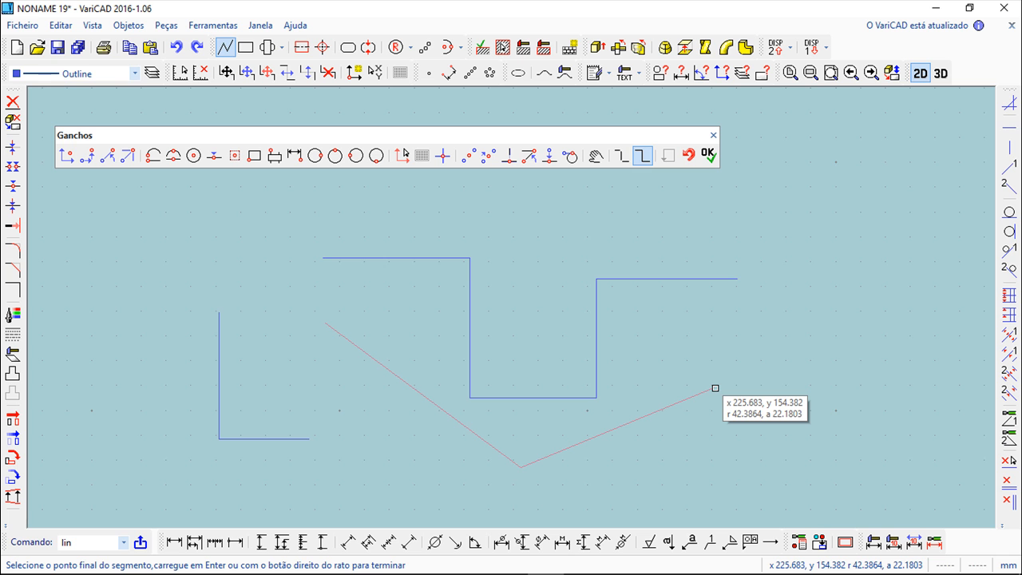
key("XF86AudioMute")
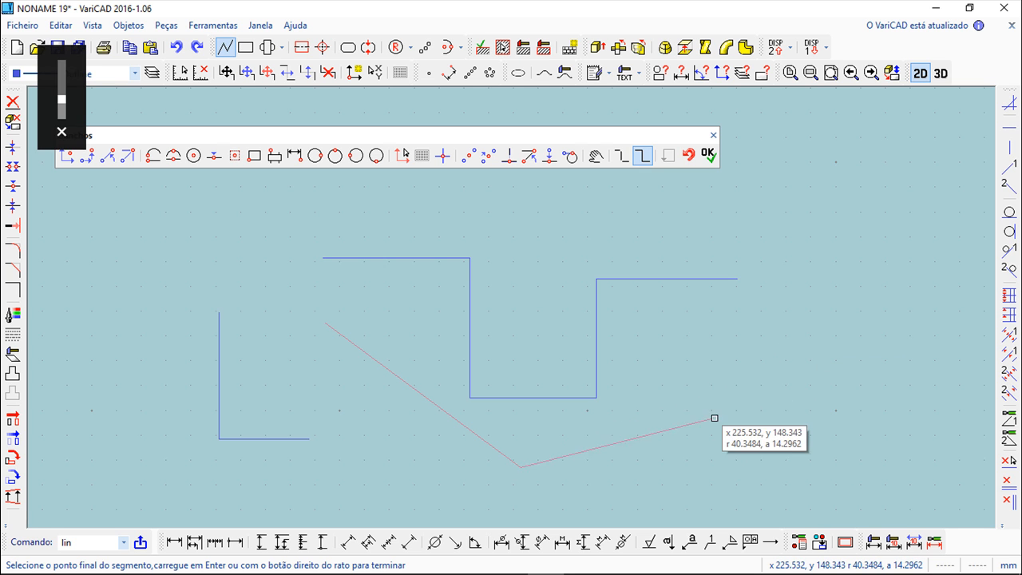
key("XF86AudioRaiseVolume")
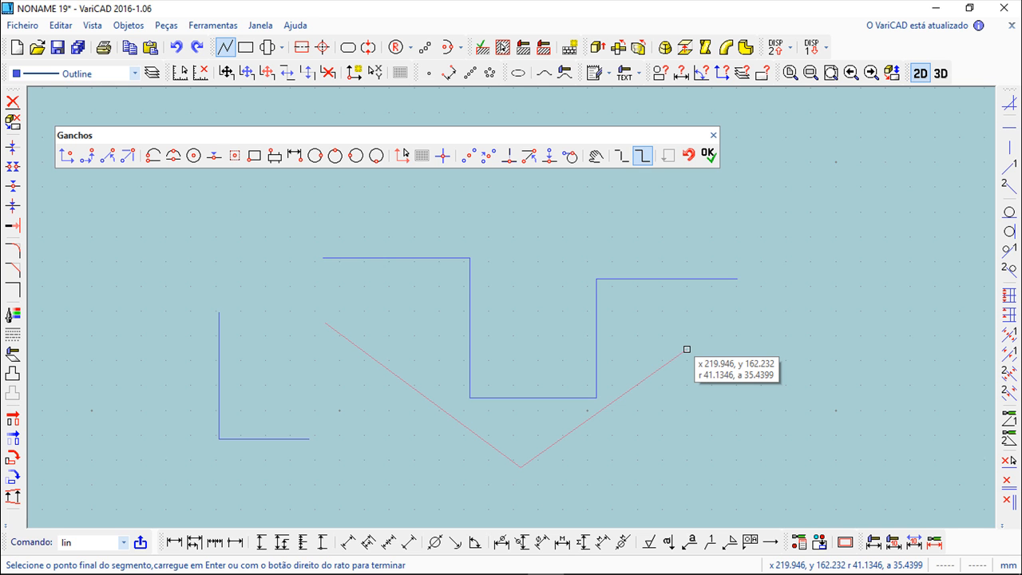
key("Escape")
left_click(220, 27)
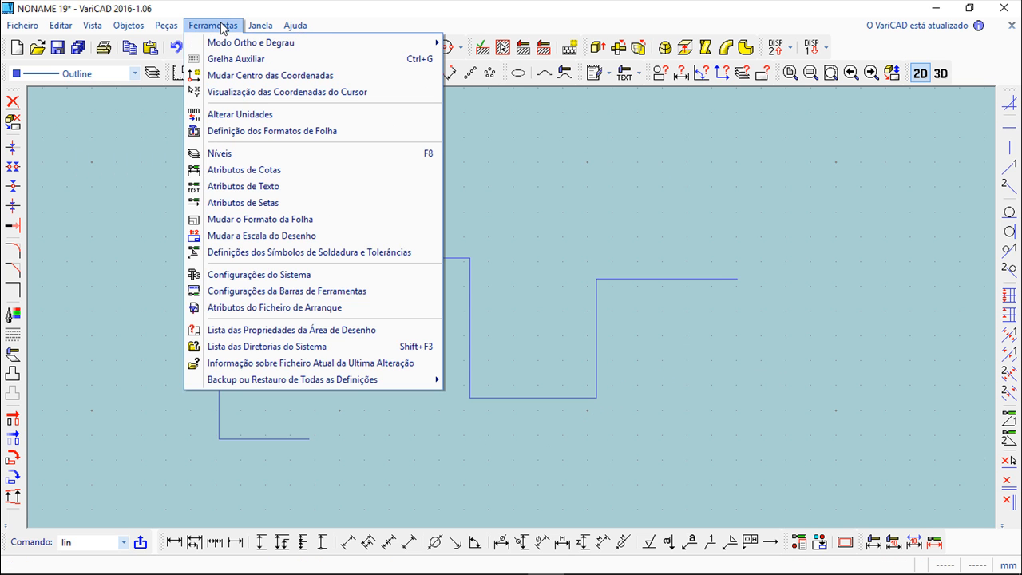
mouse_move(229, 45)
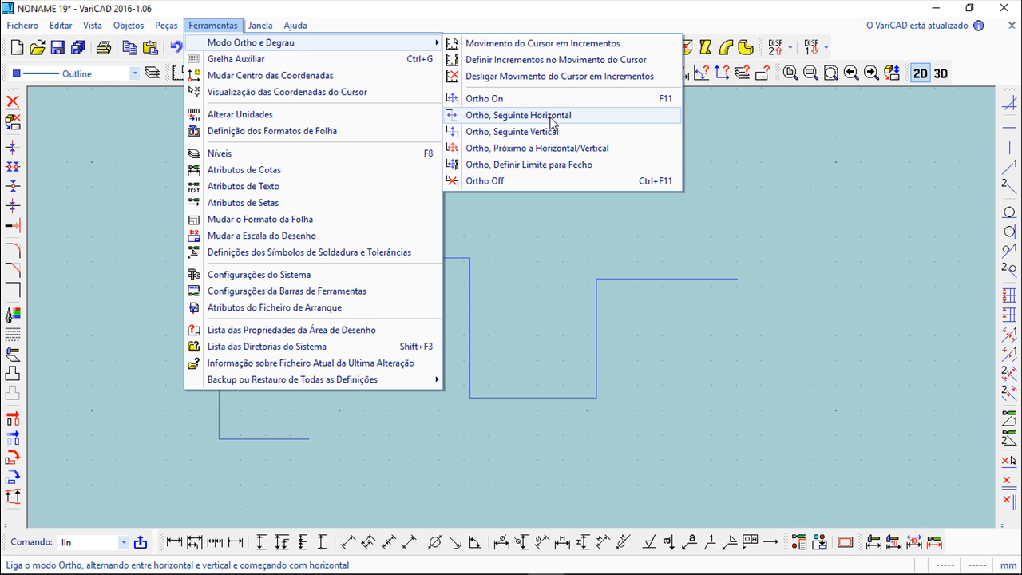
left_click(439, 16)
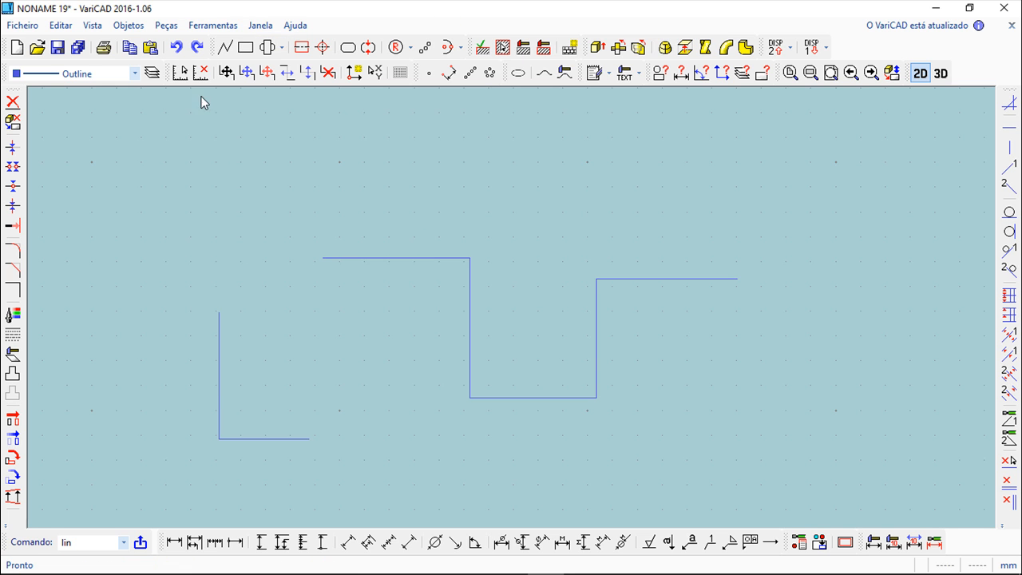
- Start a polyline and open the cursor increment settings, cancelling them without changes
left_click(226, 47)
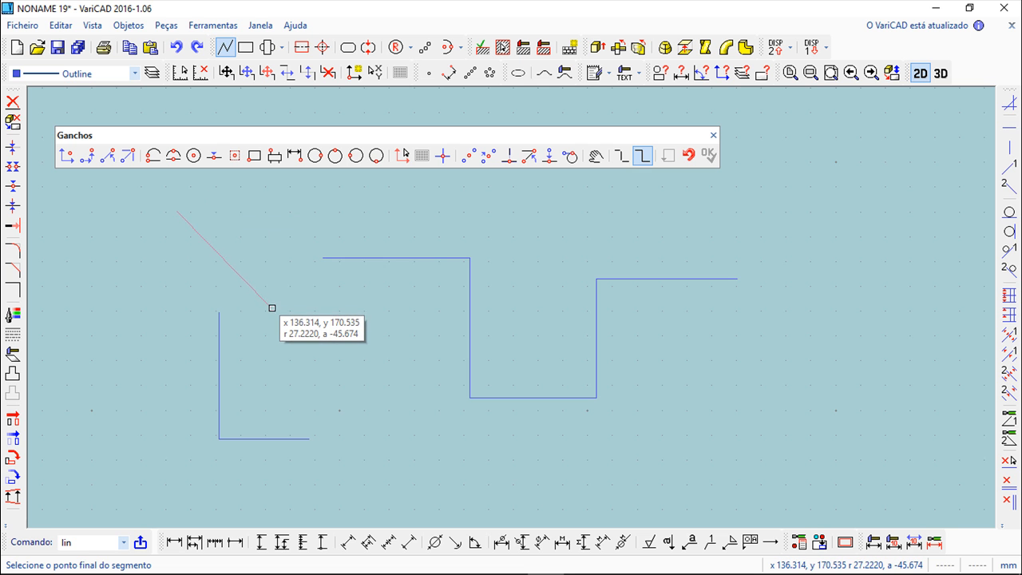
left_click(213, 25)
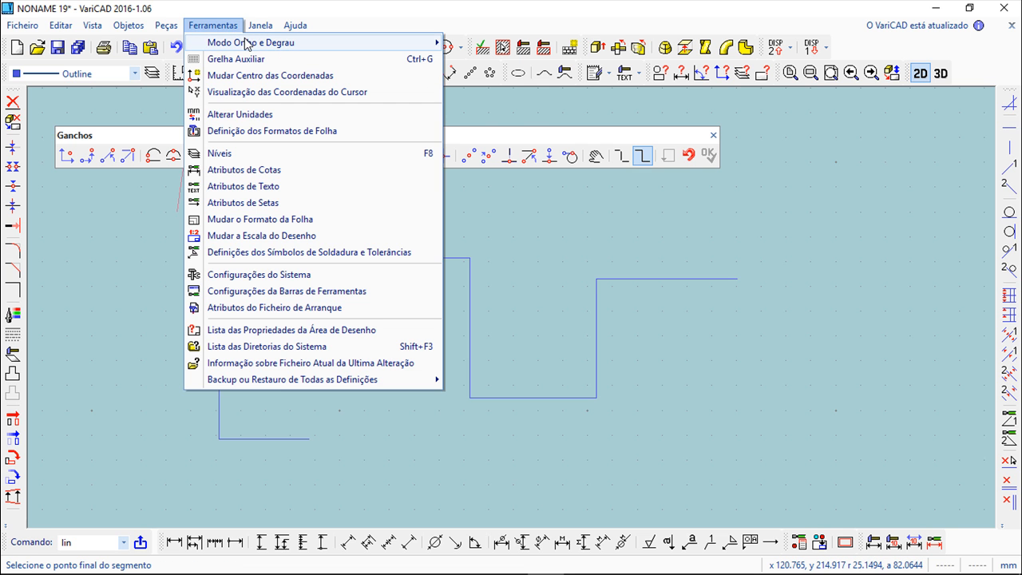
mouse_move(246, 41)
left_click(542, 44)
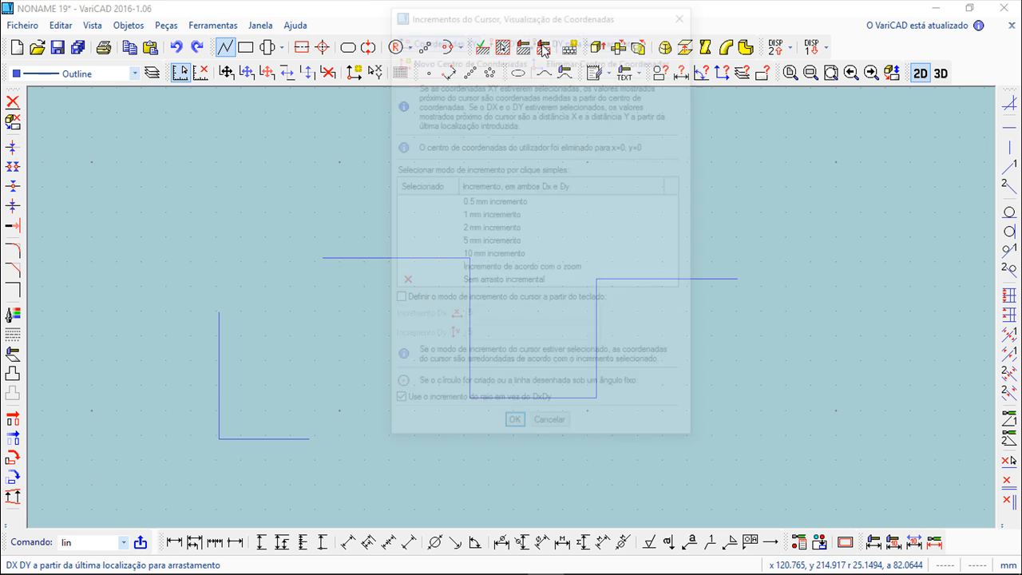
left_click(552, 428)
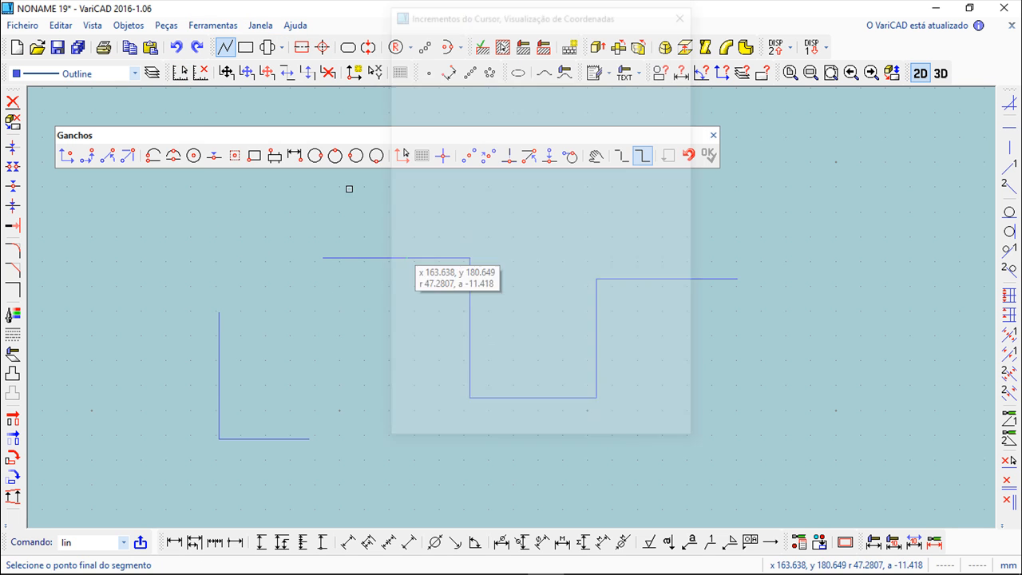
- Turn on Ortho mode and sketch a horizontal segment followed by a vertical segment
left_click(208, 25)
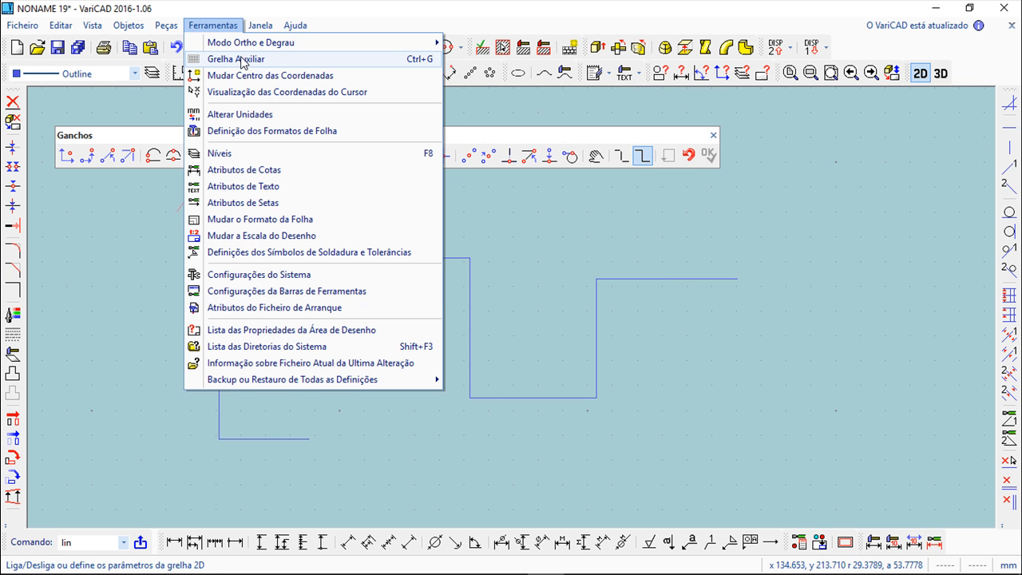
mouse_move(246, 41)
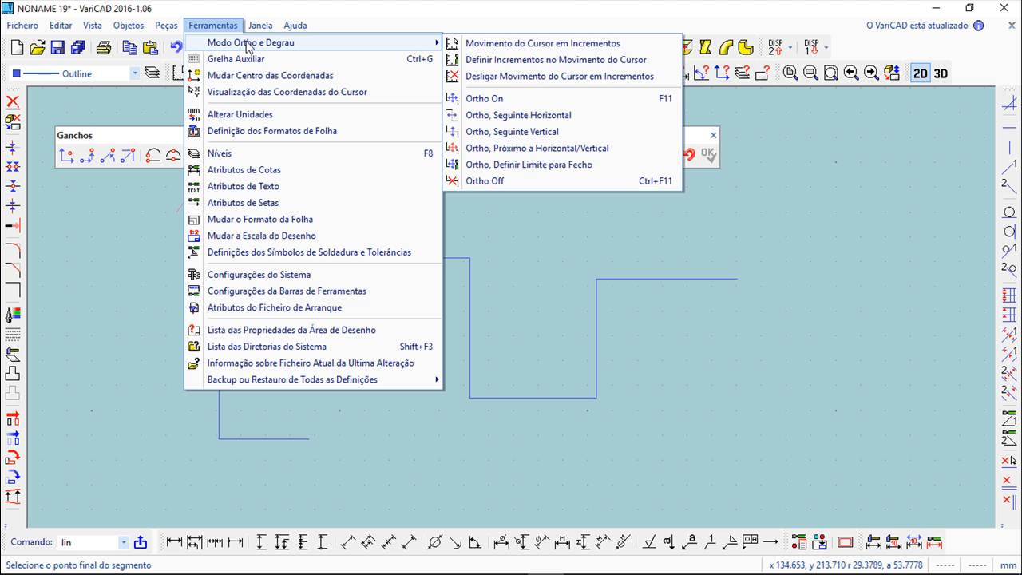
left_click(508, 99)
left_click(410, 223)
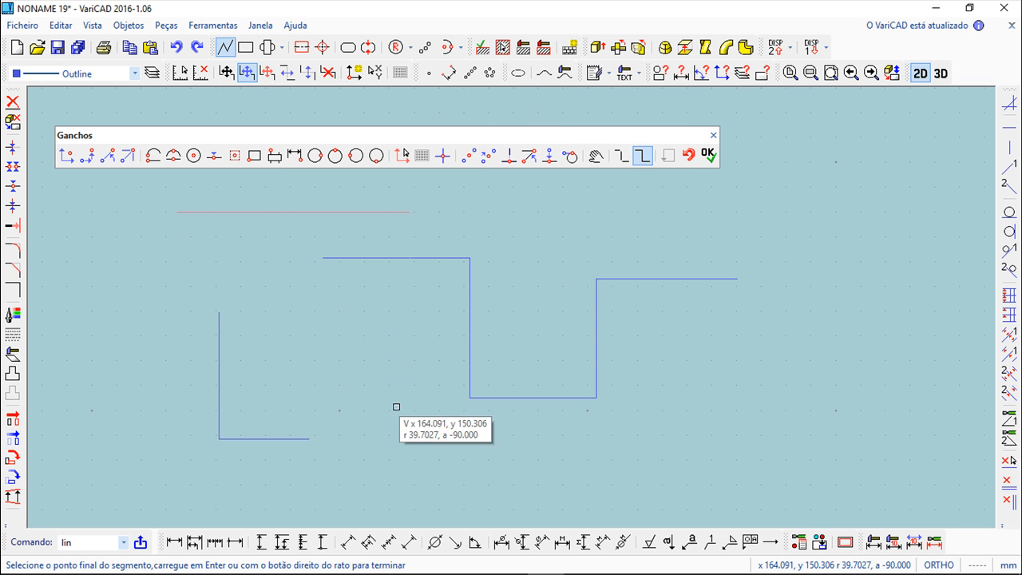
left_click(411, 422)
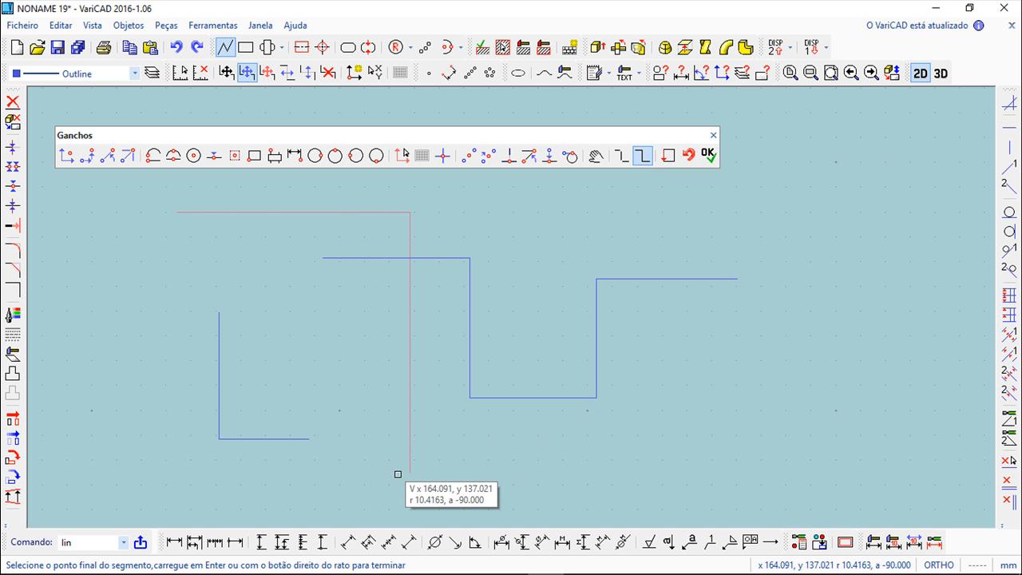
- Switch Ortho to start with horizontal segments and cancel the unfinished polyline
left_click(212, 27)
mouse_move(236, 44)
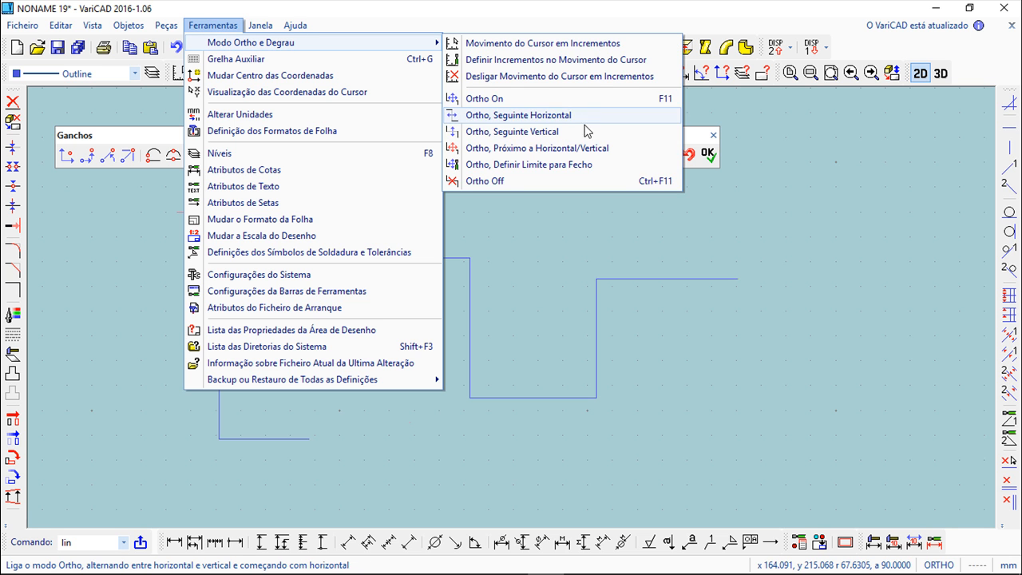
left_click(552, 115)
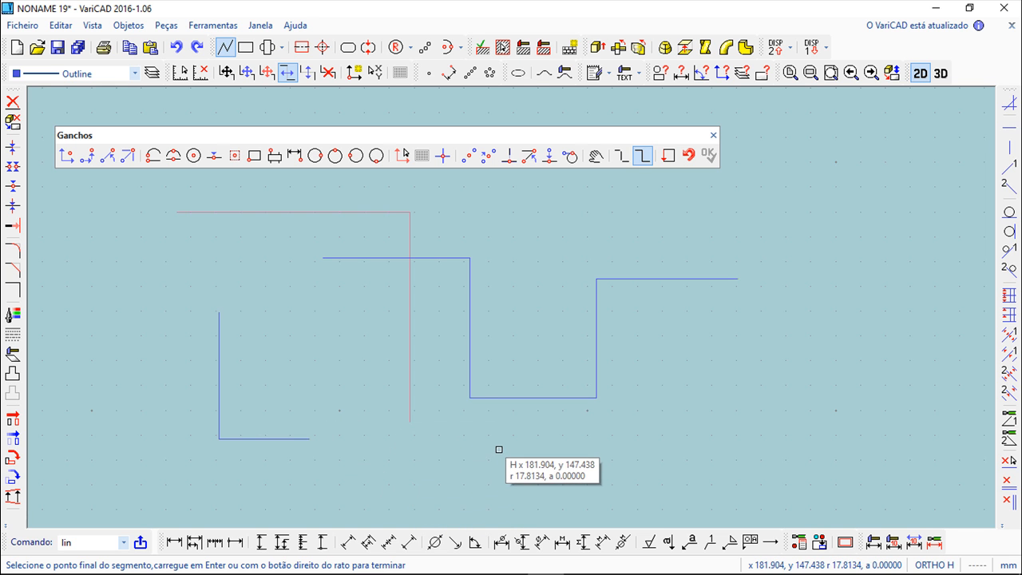
key("Escape")
- Turn off Ortho mode and set the cursor movement increment to 5 mm
left_click(288, 73)
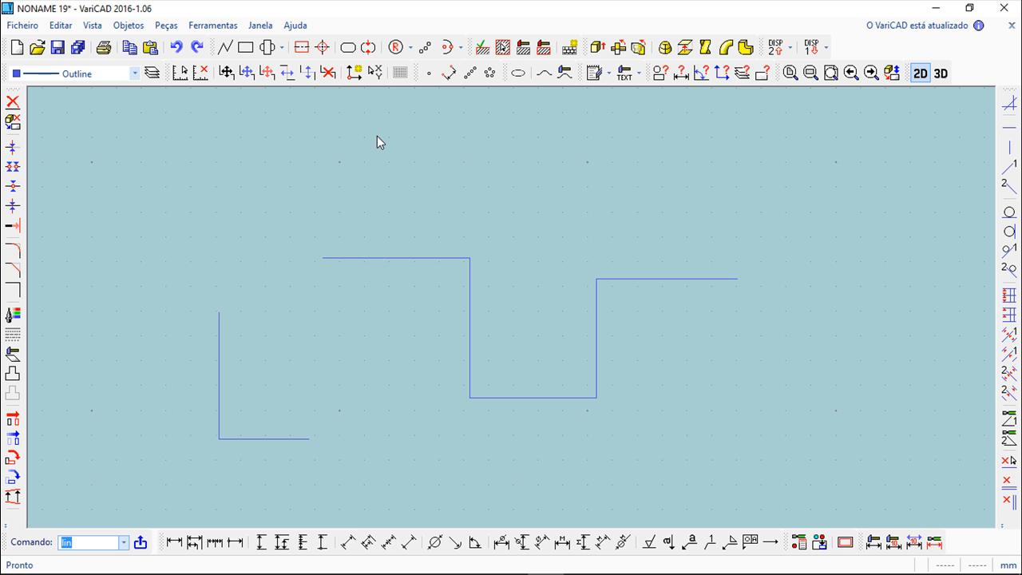
left_click(215, 26)
mouse_move(232, 44)
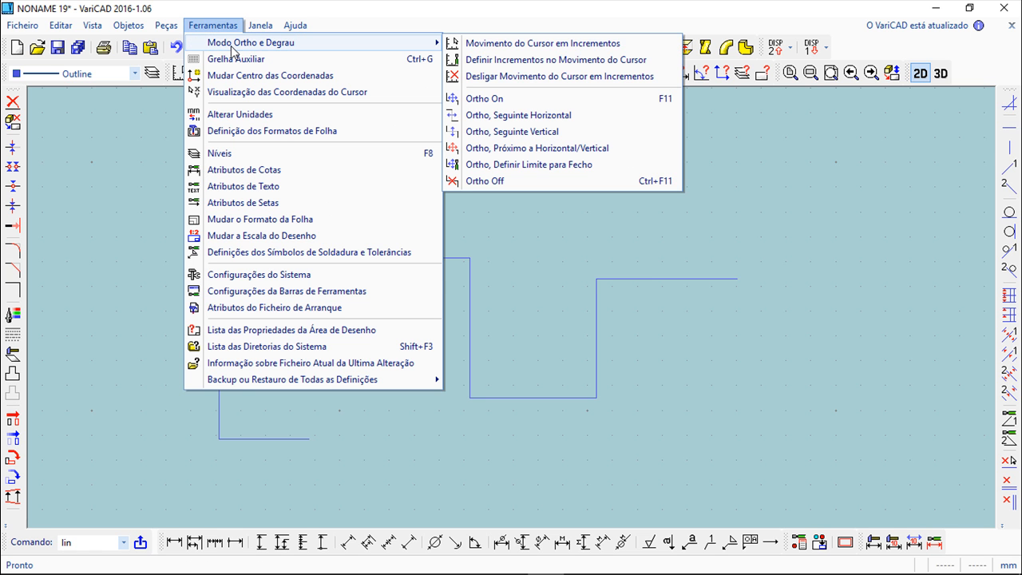
left_click(497, 64)
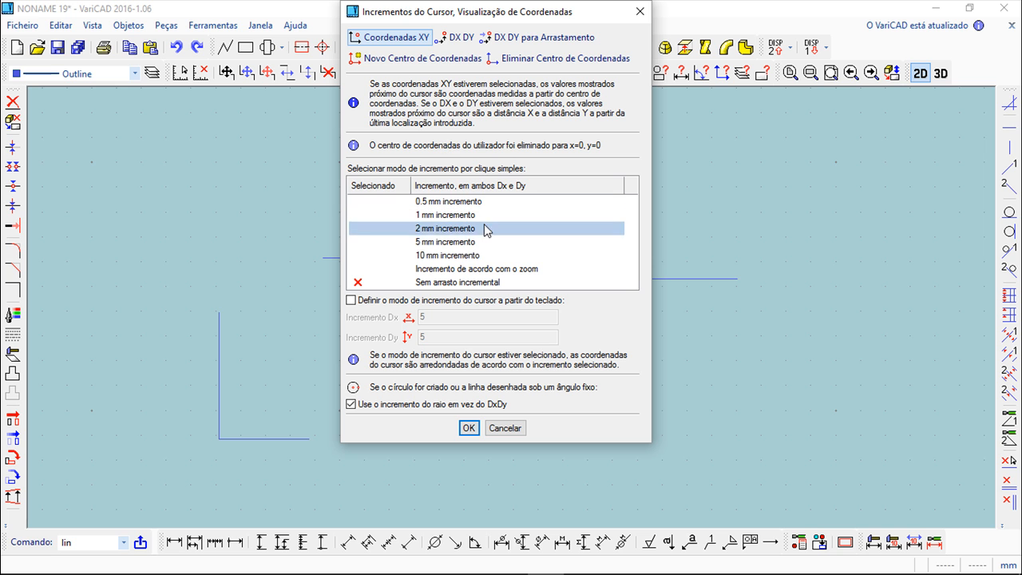
left_click(447, 246)
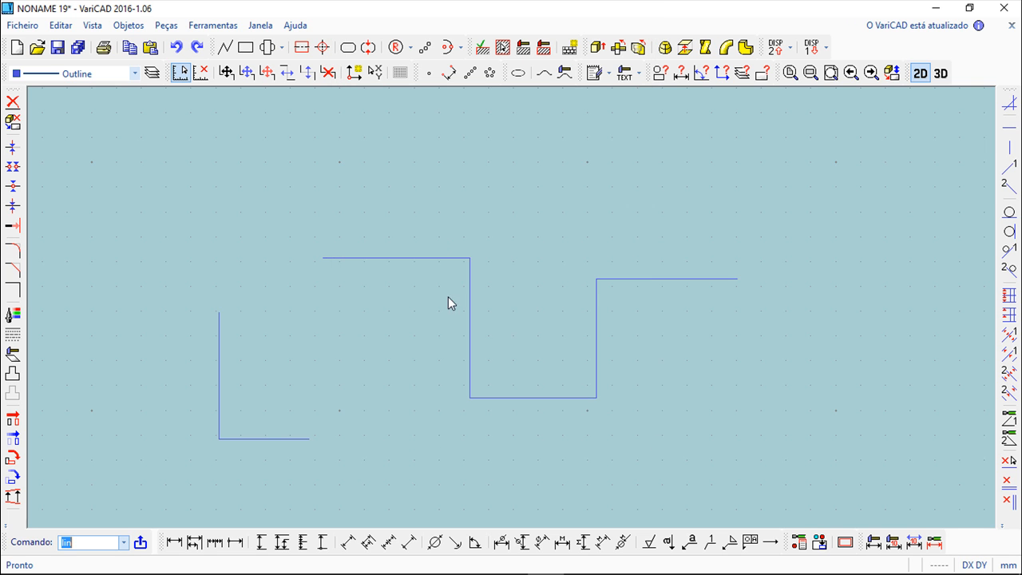
- Start a line, switch off incremental cursor movement and cancel the line command
left_click(225, 47)
left_click(265, 205)
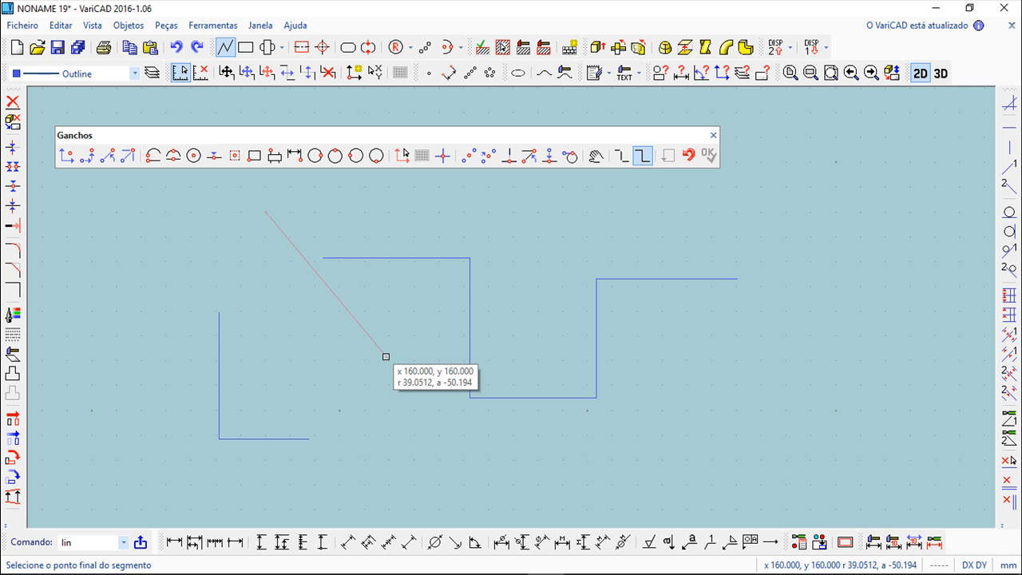
left_click(199, 76)
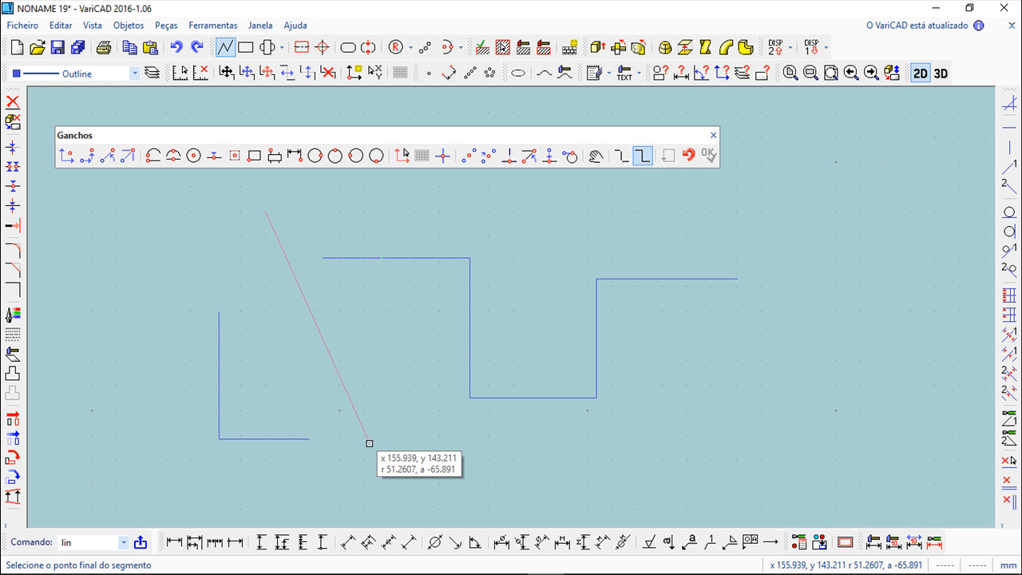
left_click(715, 136)
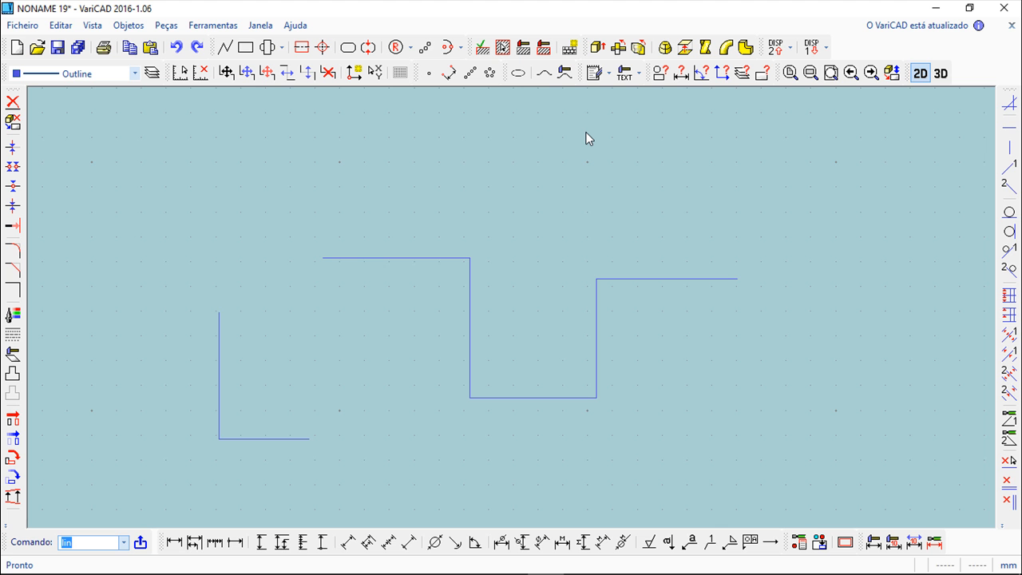
- Zoom out and add a single horizontal construction line through the drawing
scroll(520, 198, "down", 4)
middle_click_drag(533, 195, 495, 214)
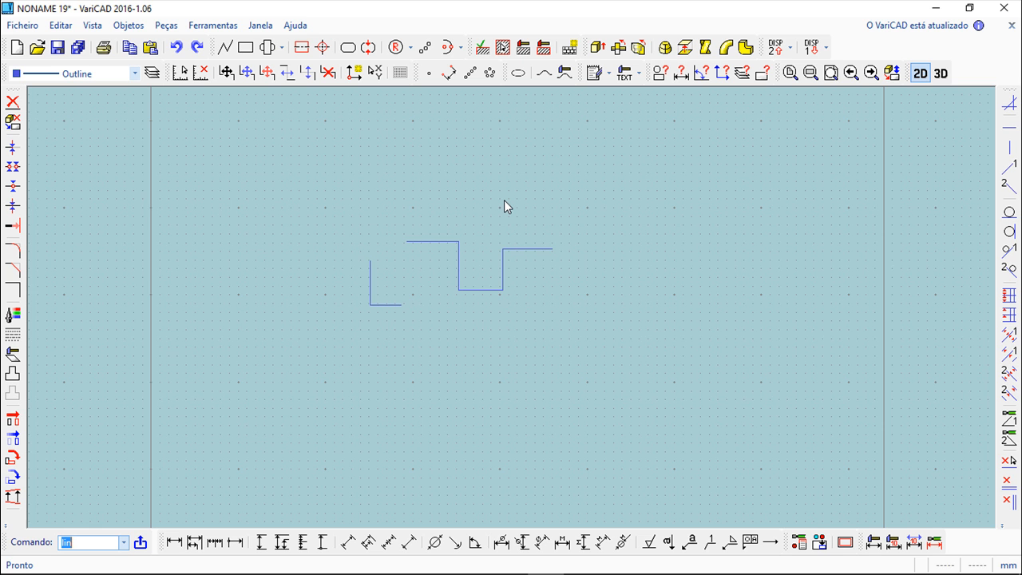
left_click(130, 25)
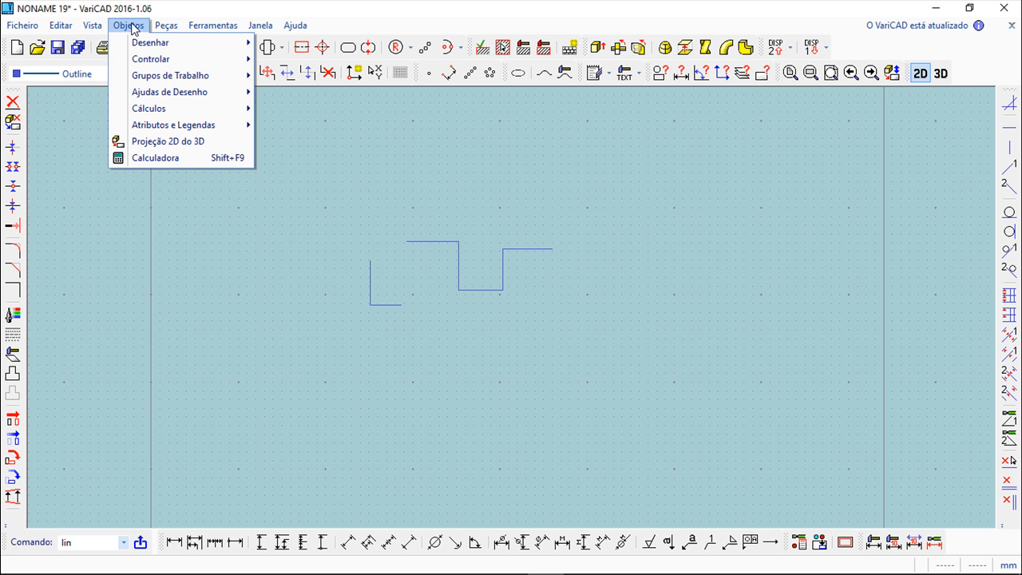
mouse_move(160, 94)
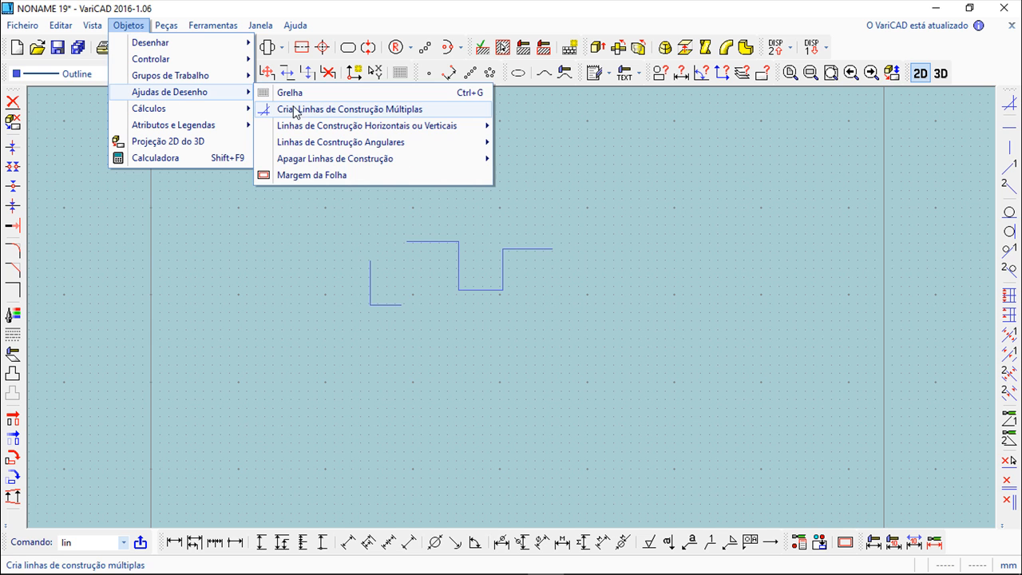
mouse_move(306, 130)
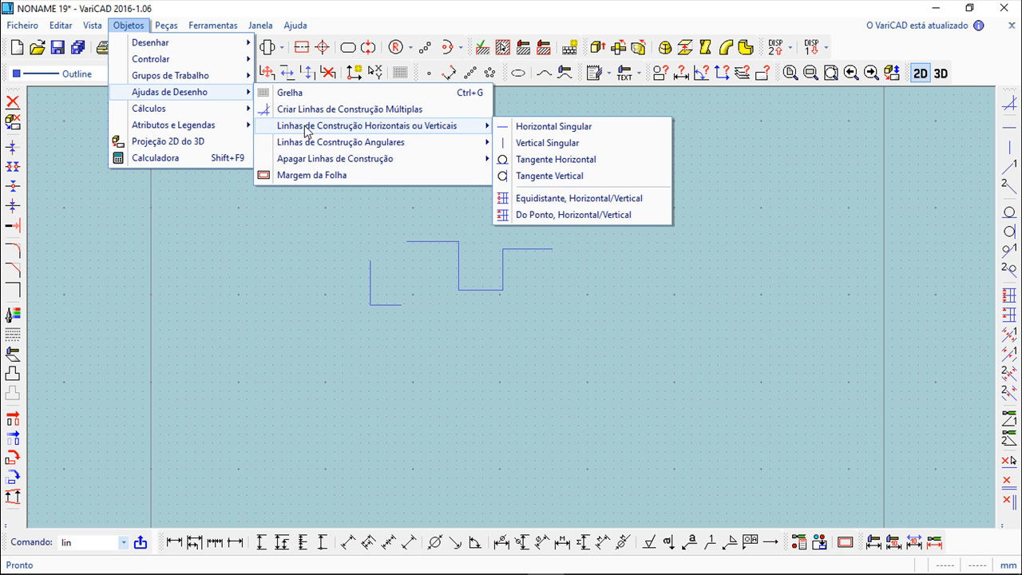
left_click(570, 130)
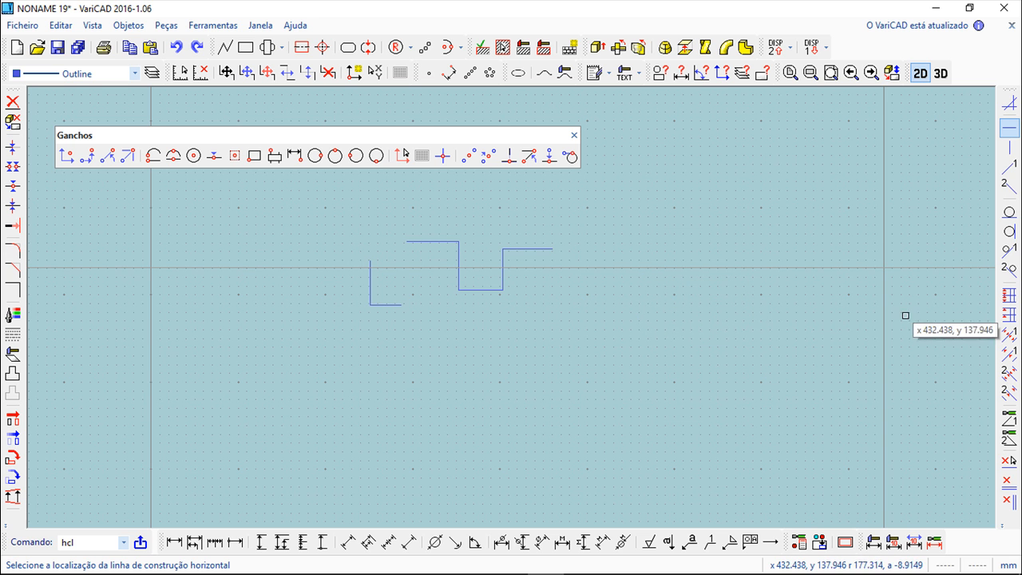
- Add a vertical construction line and a diagonal construction line at Angle 1
left_click(1009, 148)
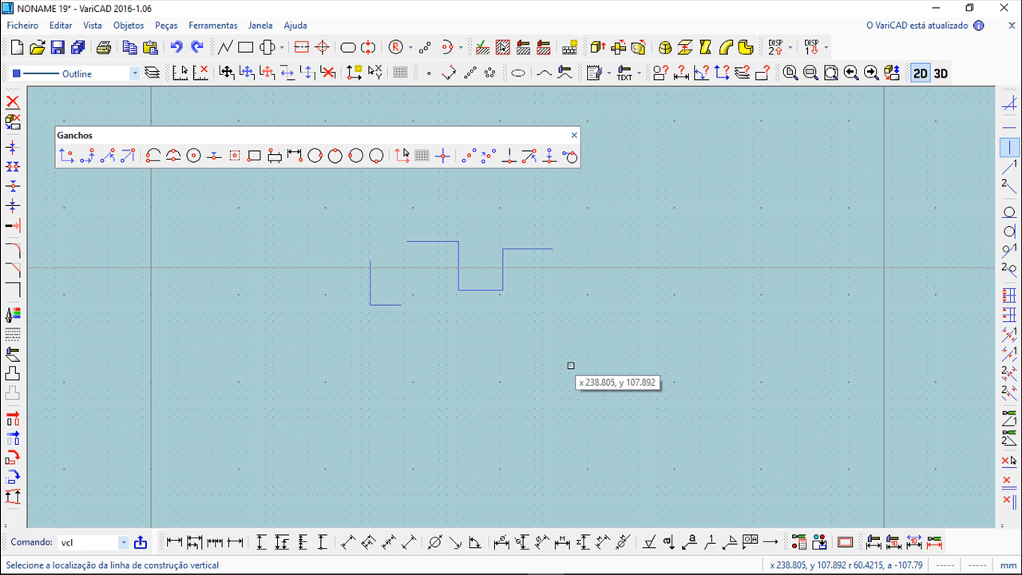
left_click(1009, 167)
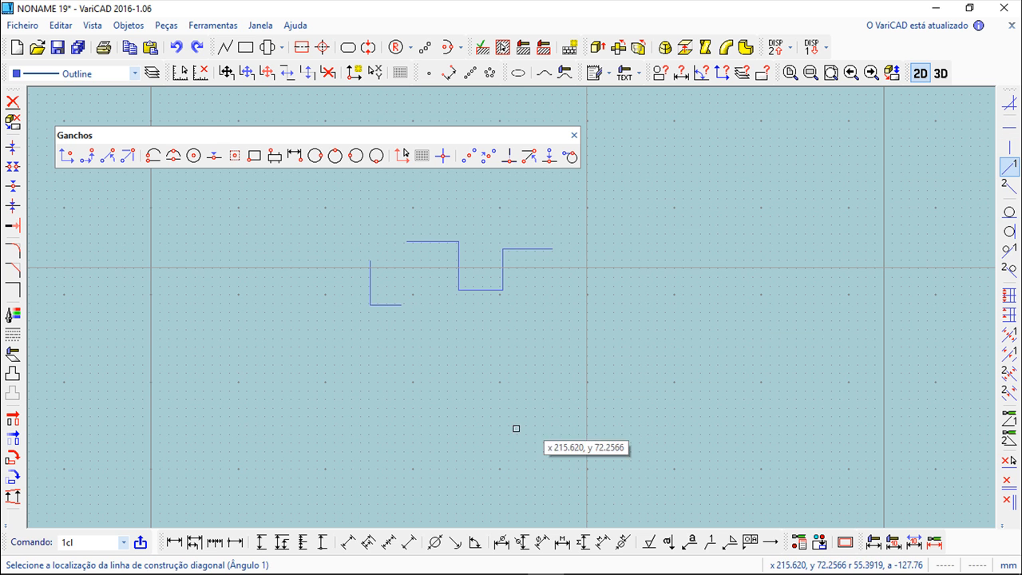
left_click(574, 136)
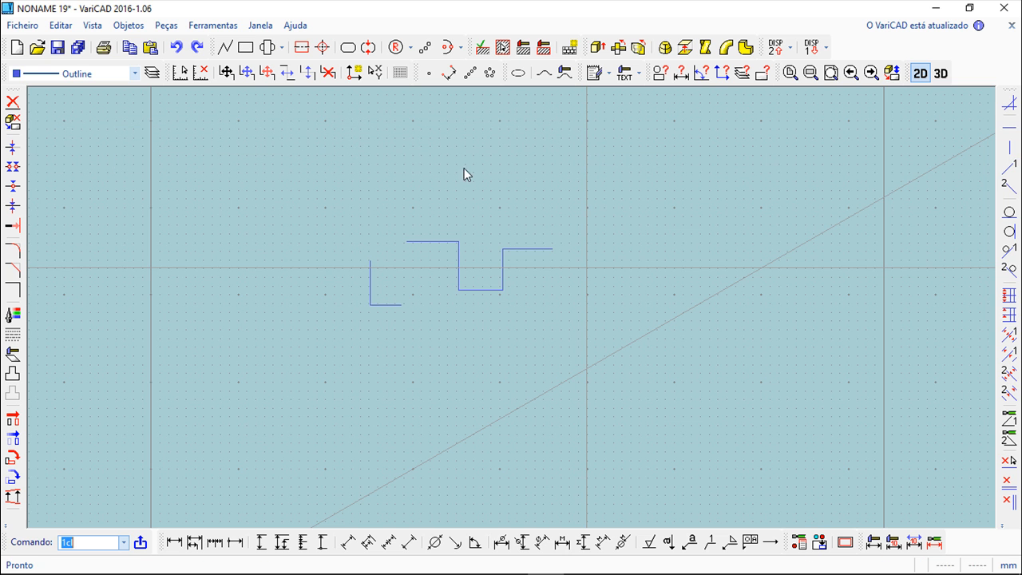
- Draw a closed right-triangle polyline snapping to the intersections of the horizontal, vertical and diagonal construction lines
left_click(225, 47)
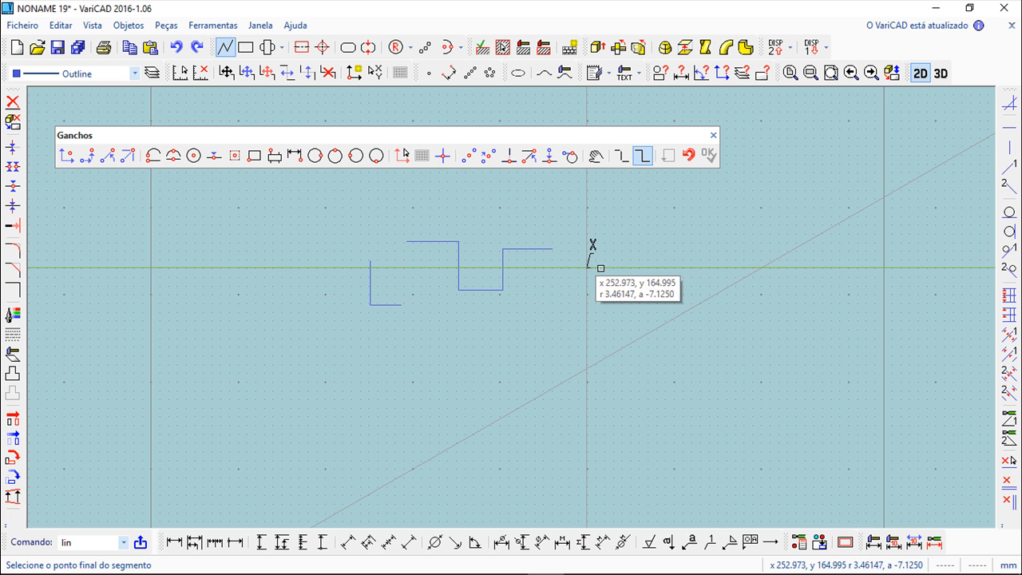
left_click(760, 268)
left_click(587, 368)
right_click(490, 345)
scroll(722, 345, "up", 2)
scroll(689, 328, "down", 2)
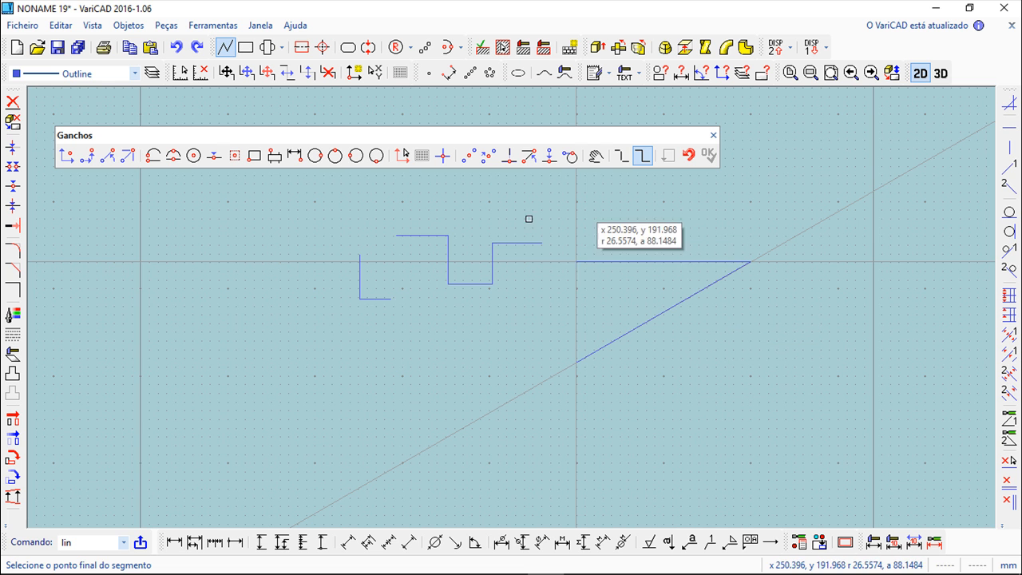
scroll(705, 366, "down", 2)
scroll(705, 368, "up", 2)
middle_click_drag(695, 367, 575, 397)
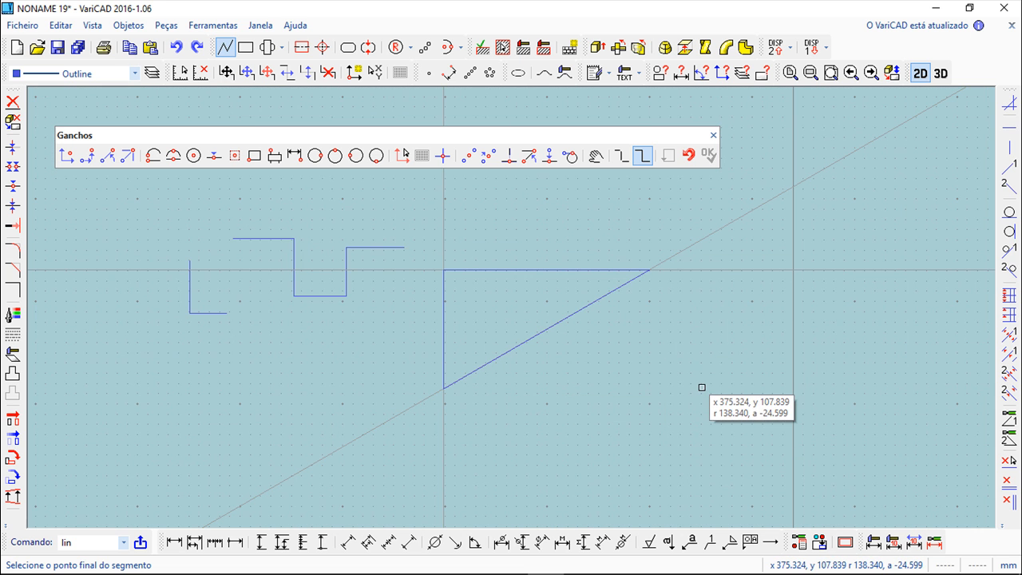
left_click(712, 134)
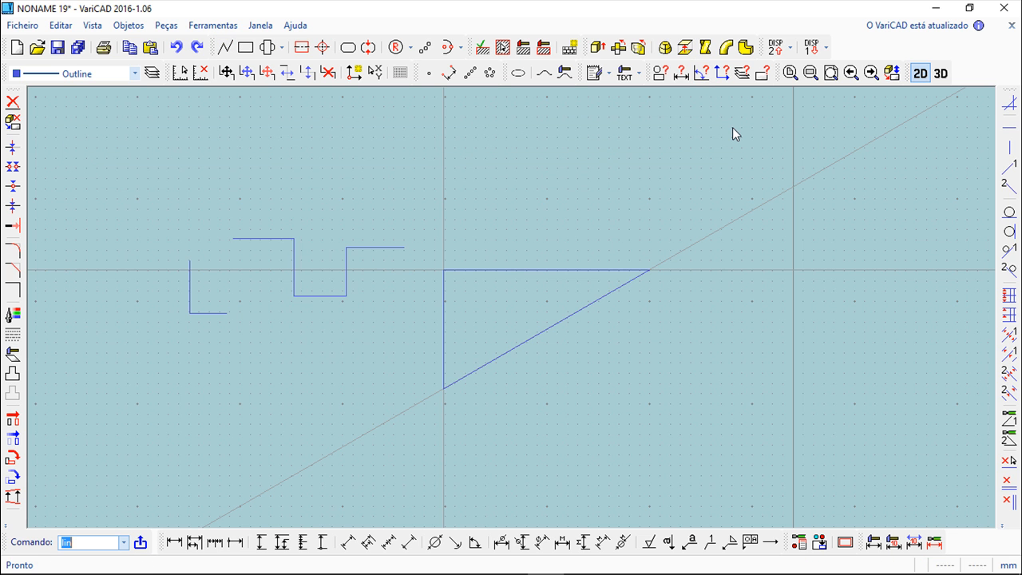
left_click(128, 25)
mouse_move(162, 93)
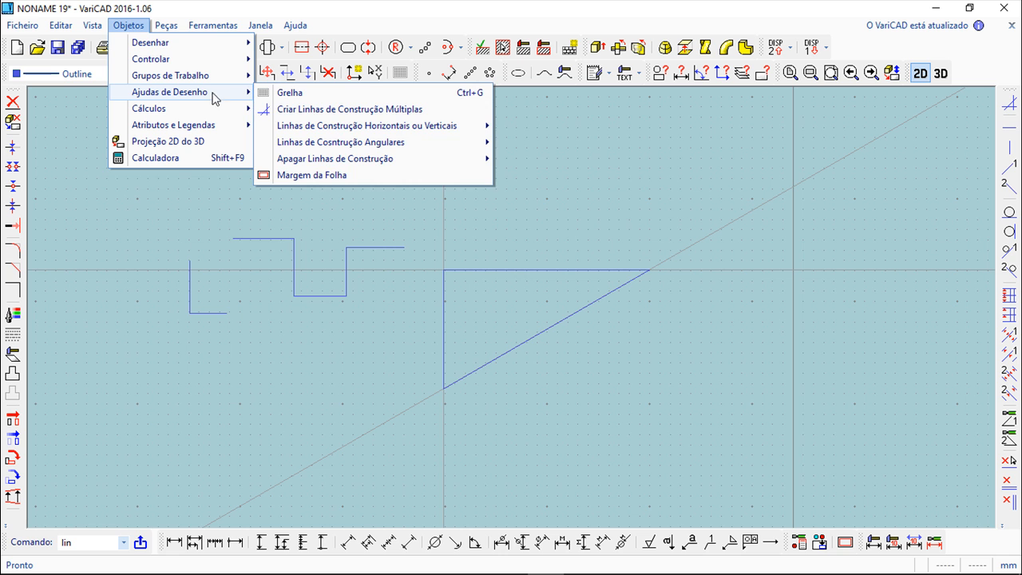
mouse_move(348, 129)
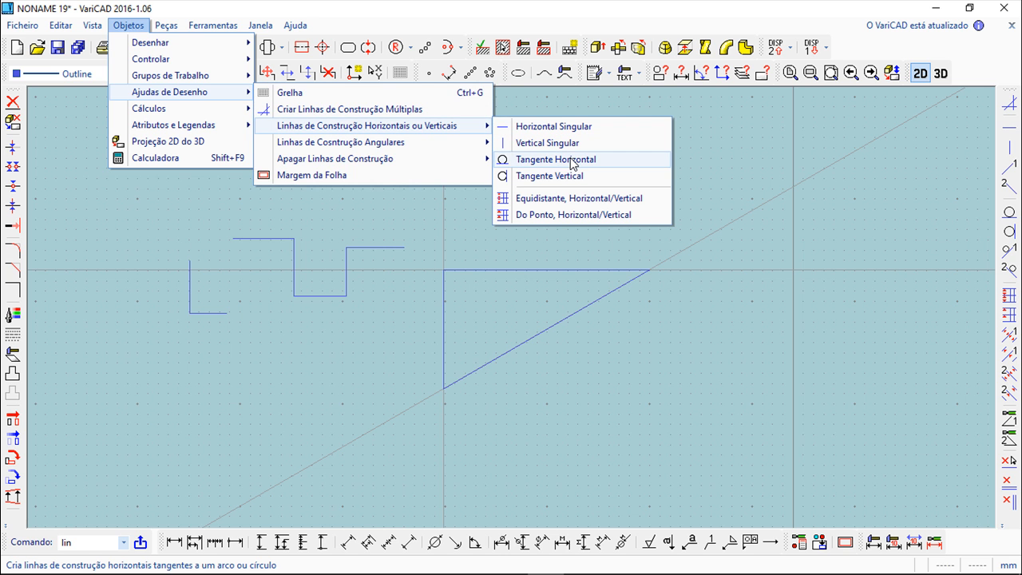
- Draw a circle of radius 12.5 below the stepped polyline
left_click(392, 47)
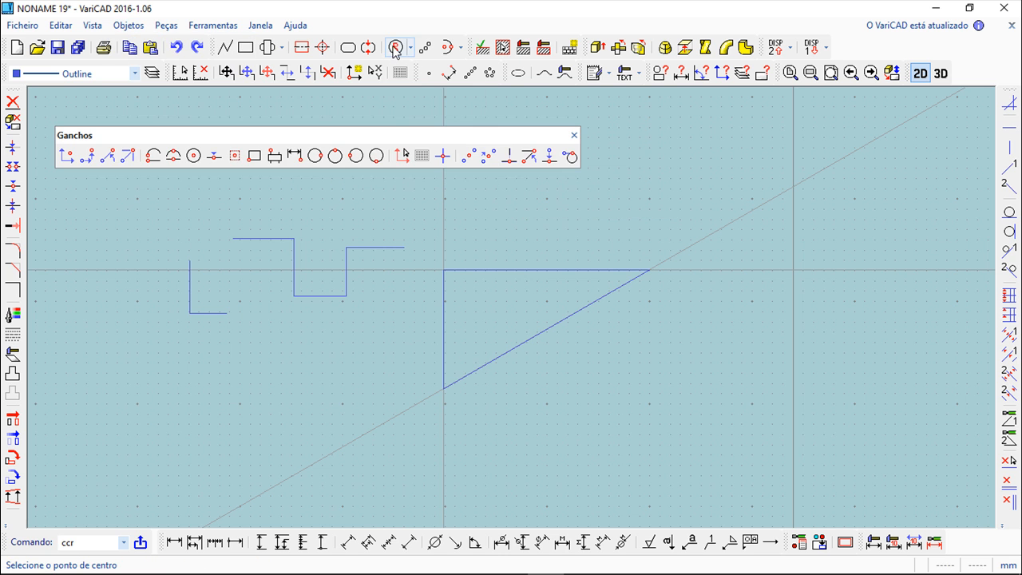
left_click(268, 368)
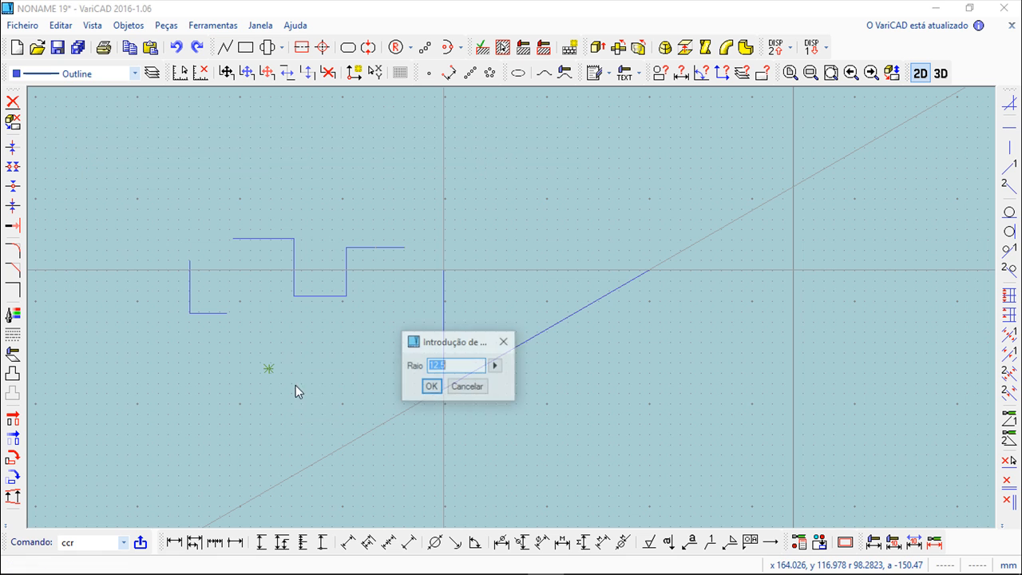
left_click(431, 389)
left_click(575, 138)
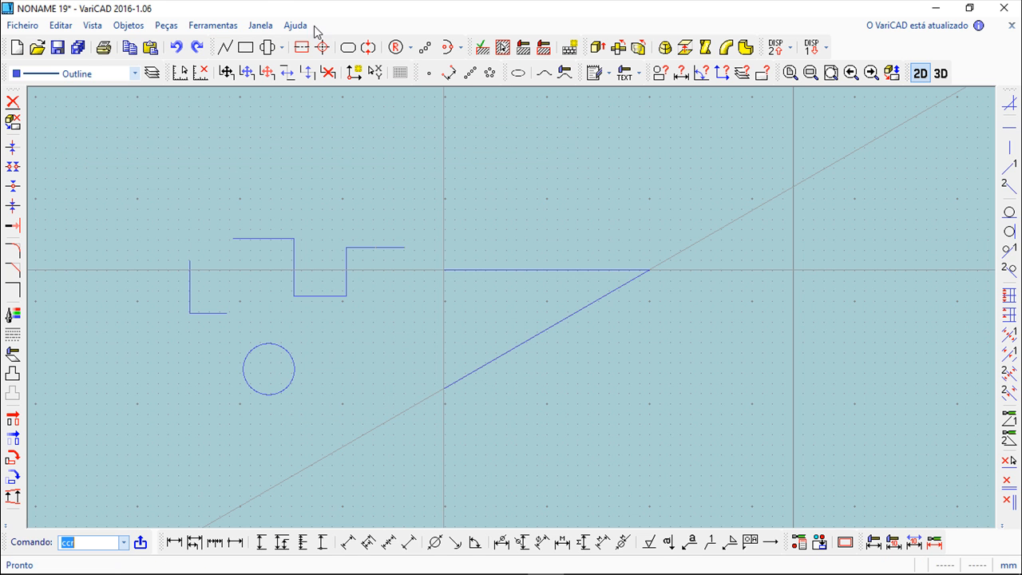
- Add a horizontal construction line tangent to the top of the circle
left_click(129, 24)
mouse_move(170, 97)
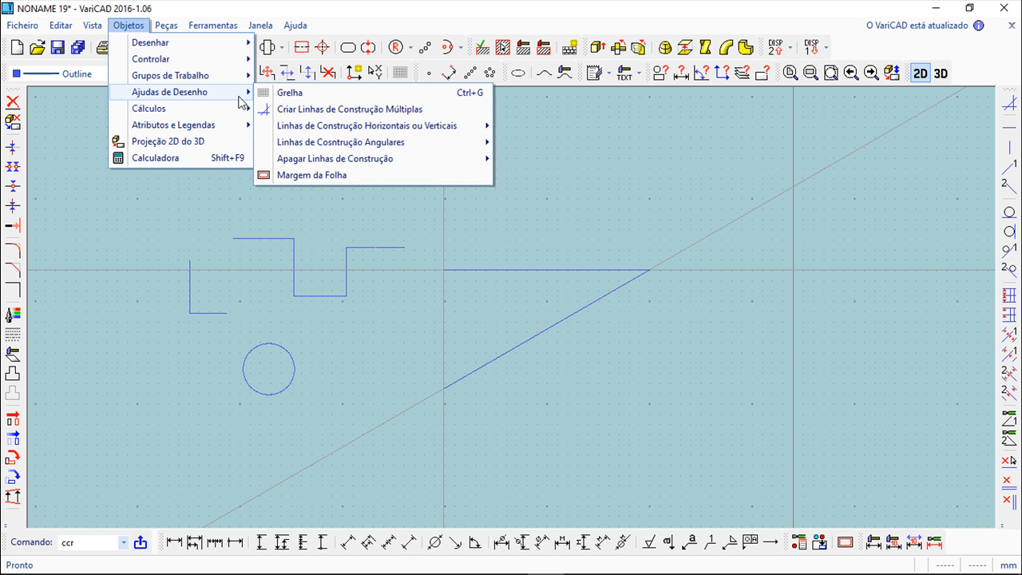
mouse_move(359, 126)
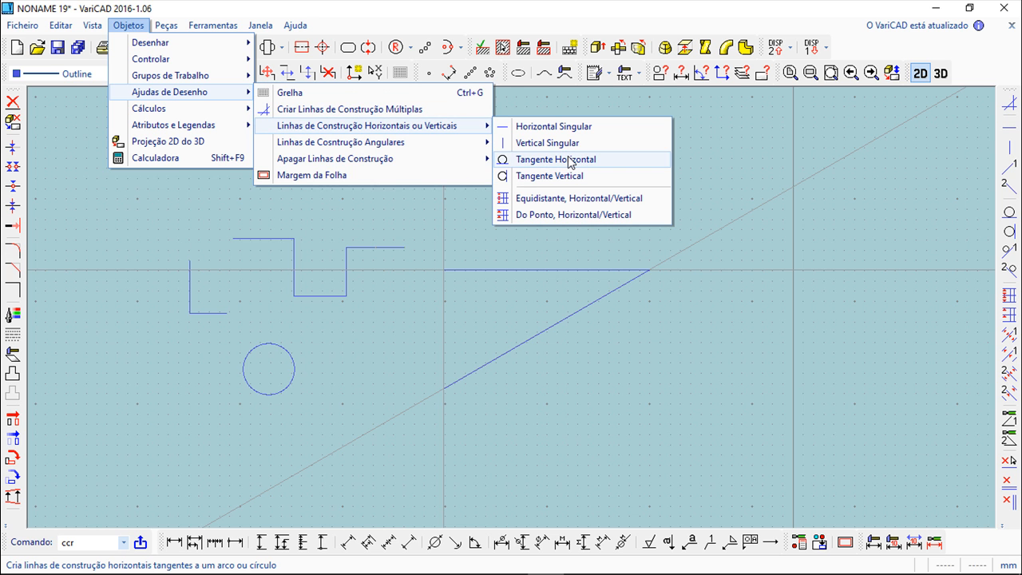
left_click(569, 160)
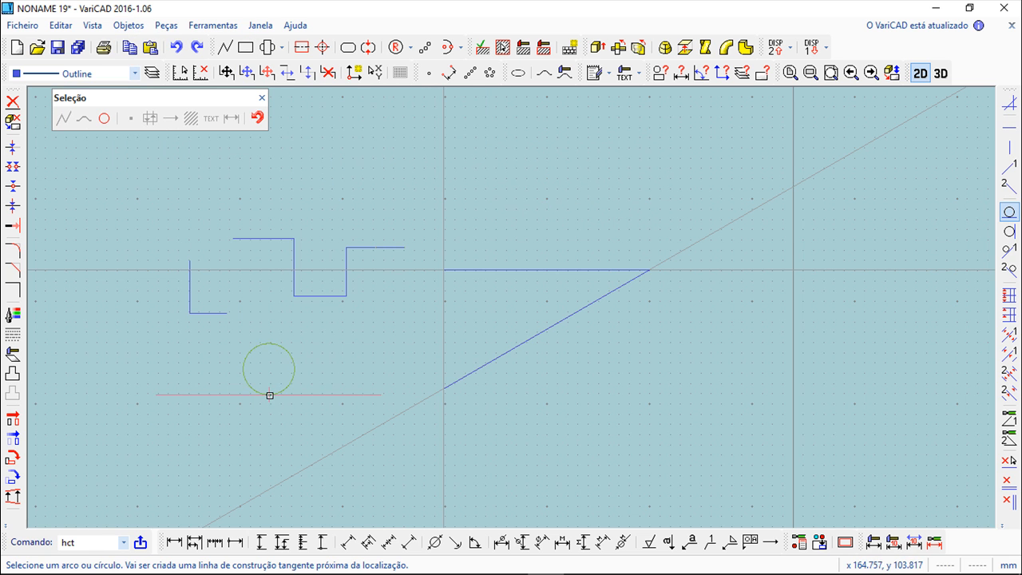
left_click(269, 343)
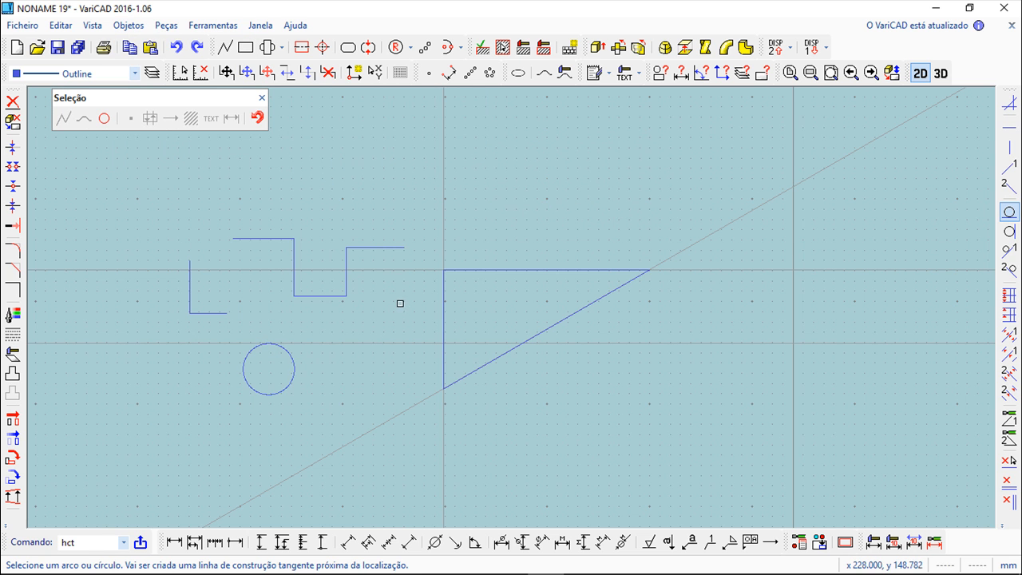
- Add an equidistant horizontal construction line 38 below the bottom of the circle
scroll(381, 322, "up", 5)
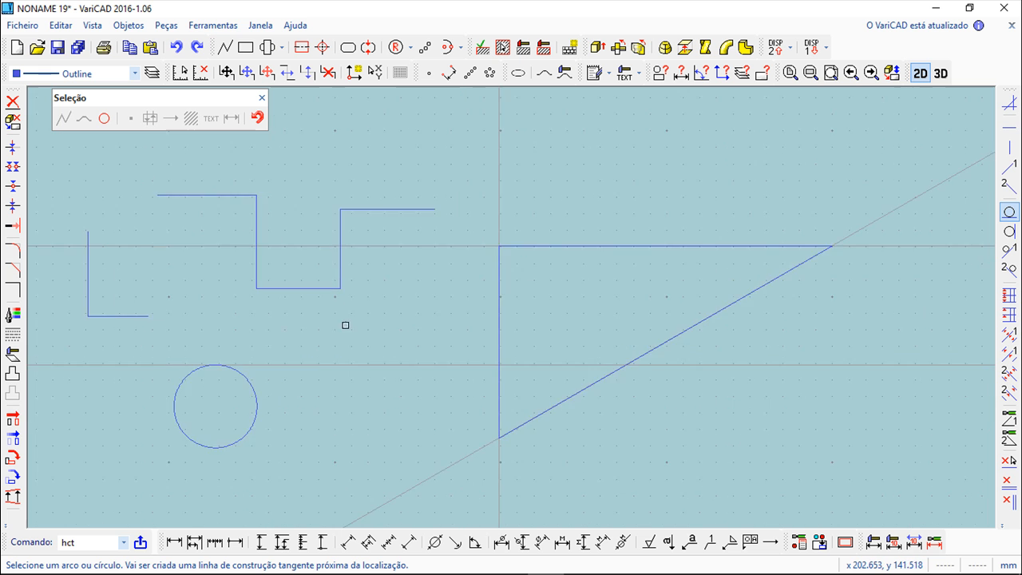
scroll(493, 242, "down", 3)
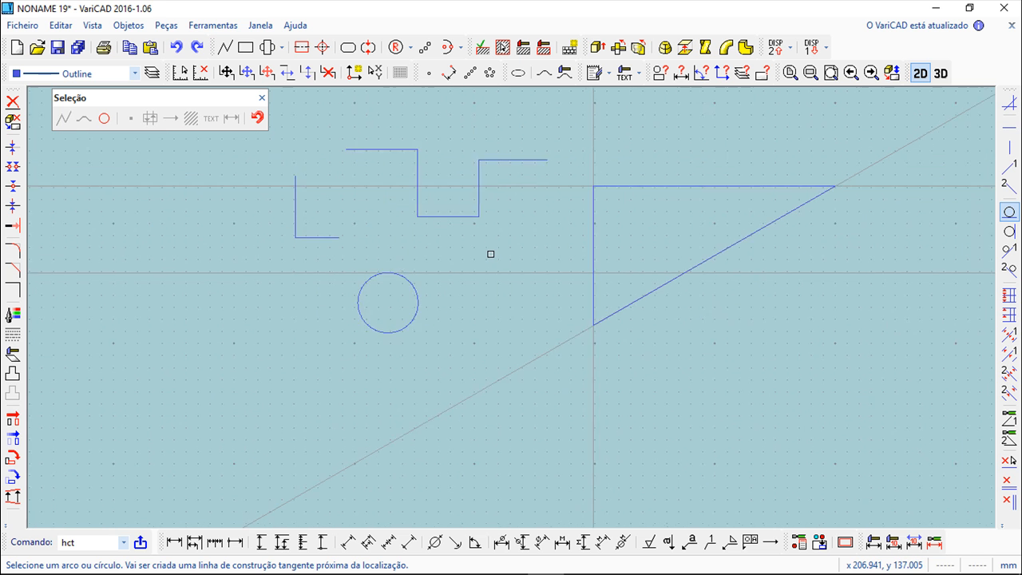
left_click(133, 29)
mouse_move(178, 93)
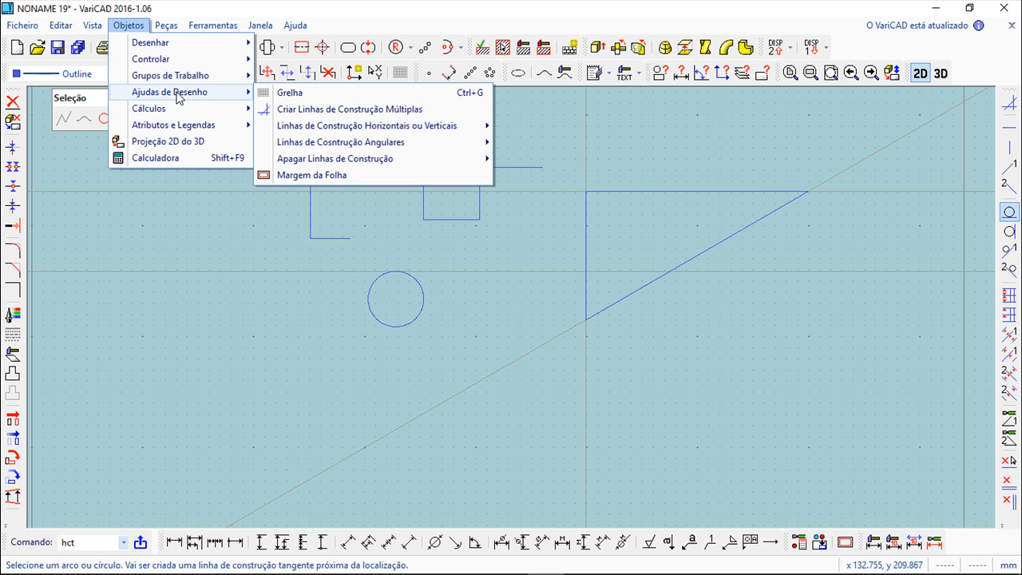
mouse_move(367, 132)
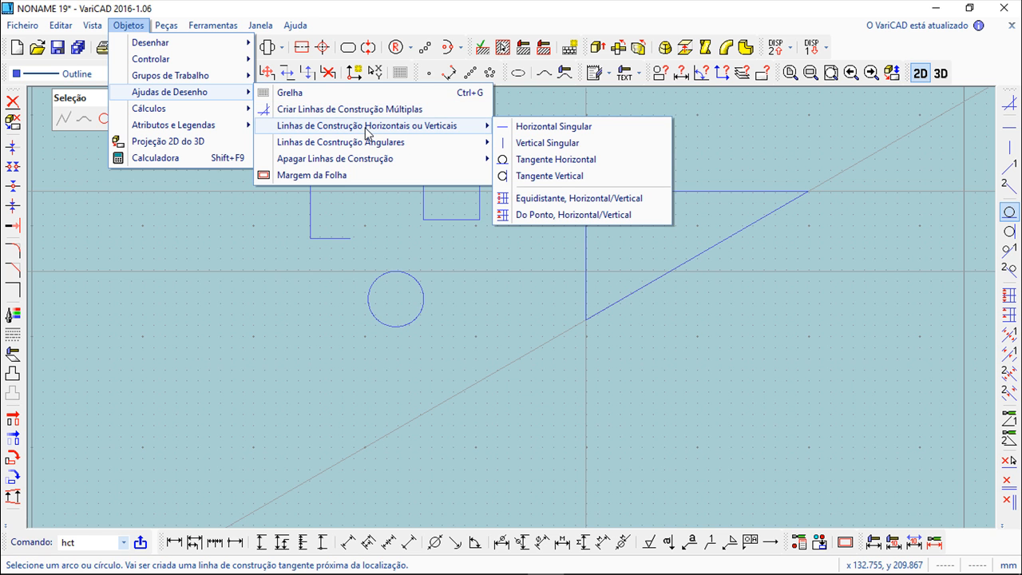
left_click(556, 200)
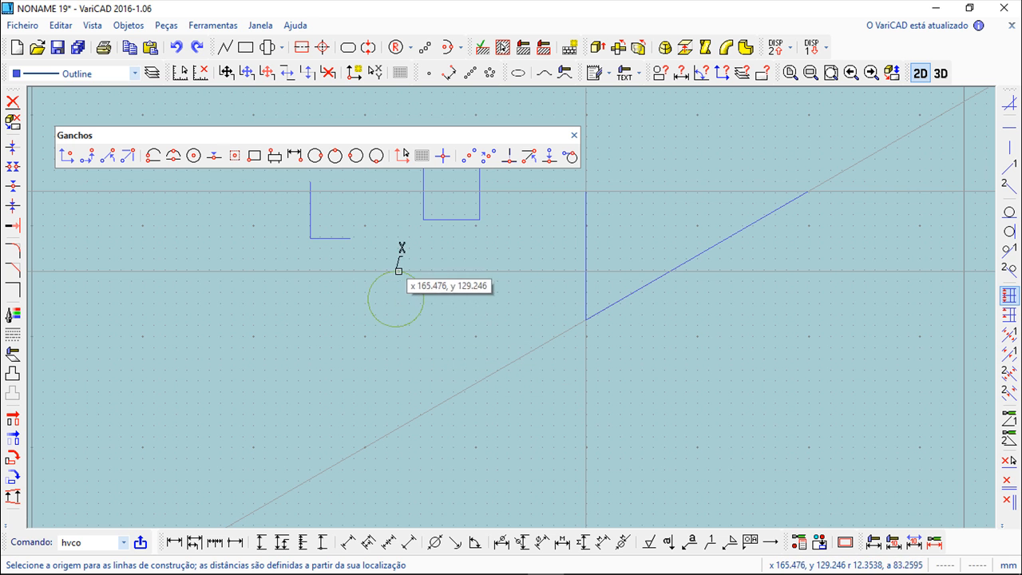
left_click(391, 311)
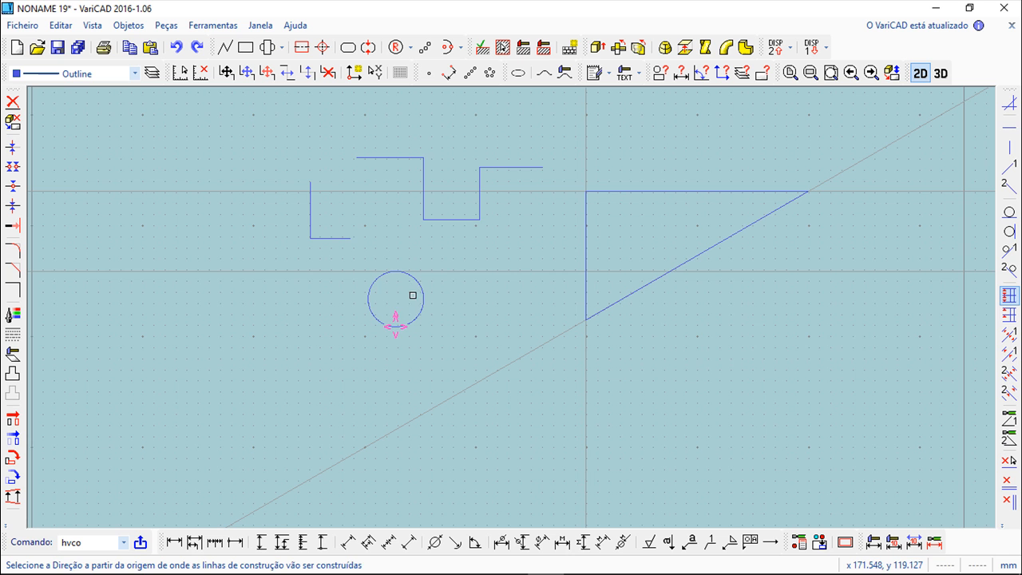
left_click(394, 340)
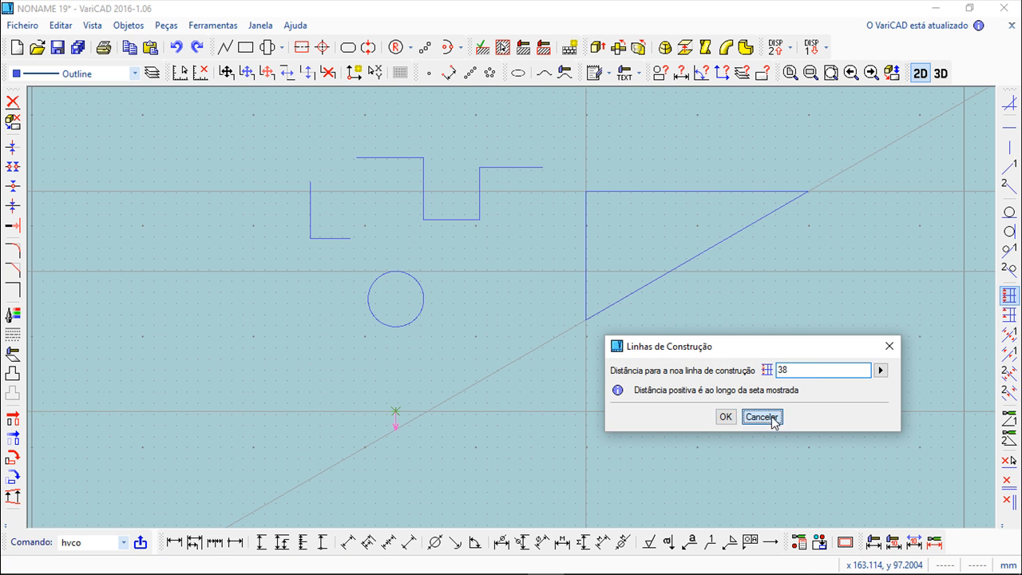
left_click(760, 416)
- Set Angle 1 for angular construction lines to 30 degrees
left_click(127, 24)
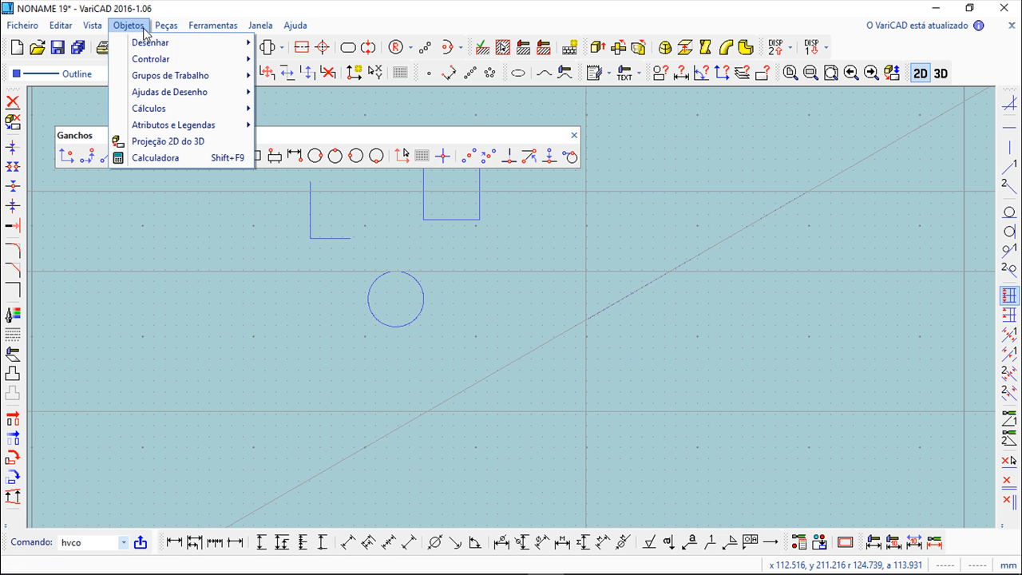
mouse_move(335, 142)
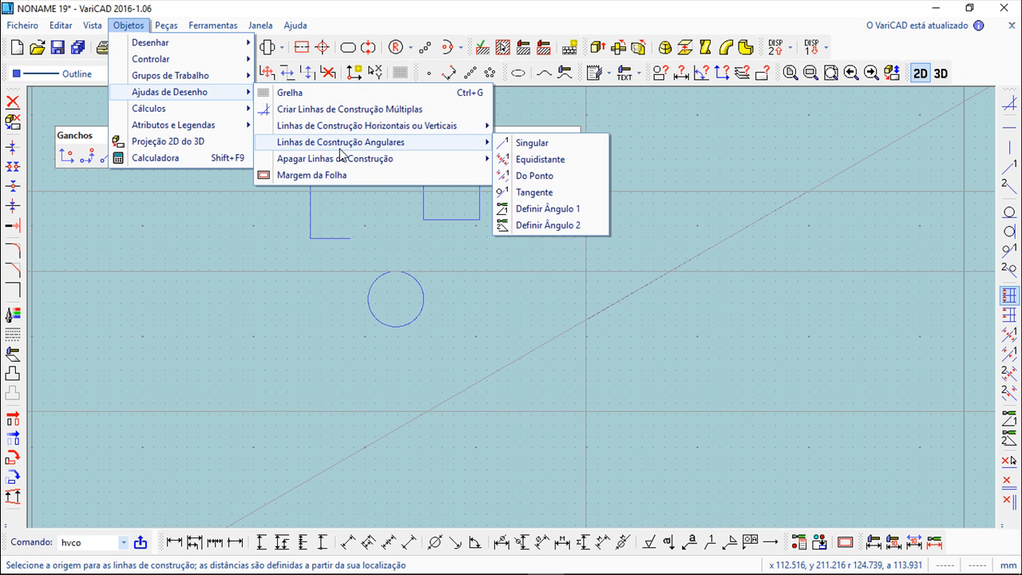
left_click(533, 144)
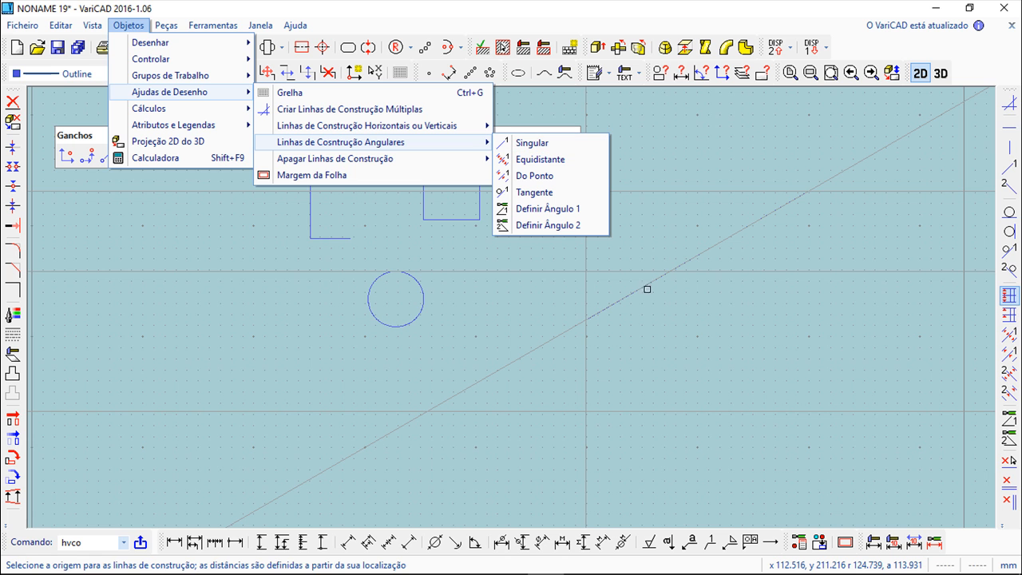
left_click(563, 210)
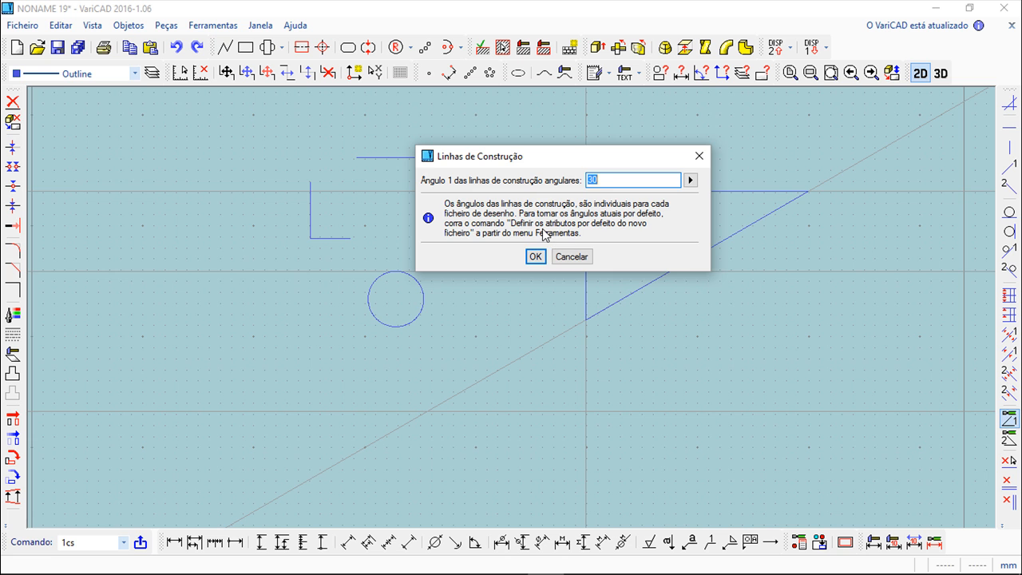
key("Return")
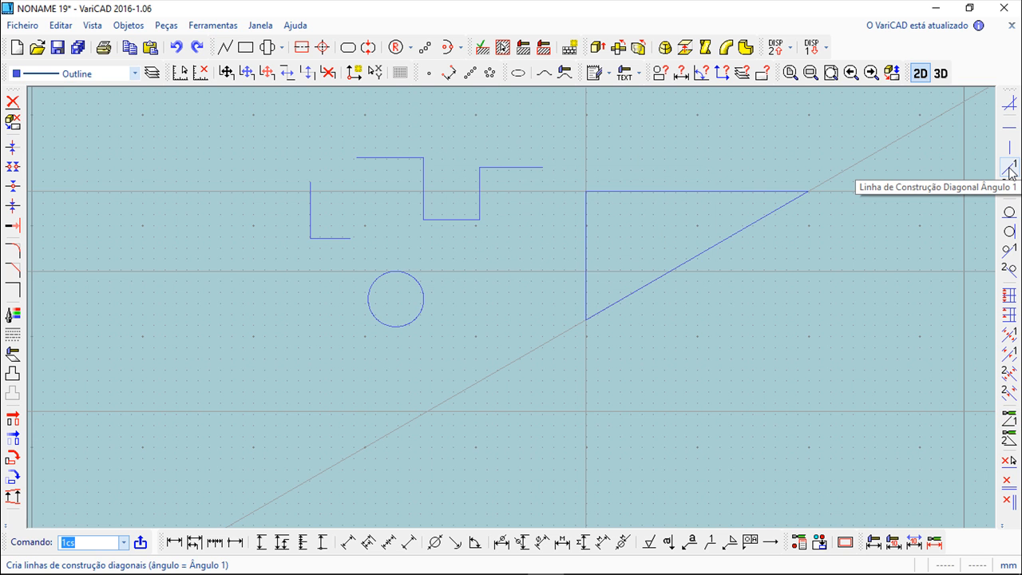
- Add a diagonal construction line at Angle 1 passing near the triangle's lower vertex
left_click(1009, 168)
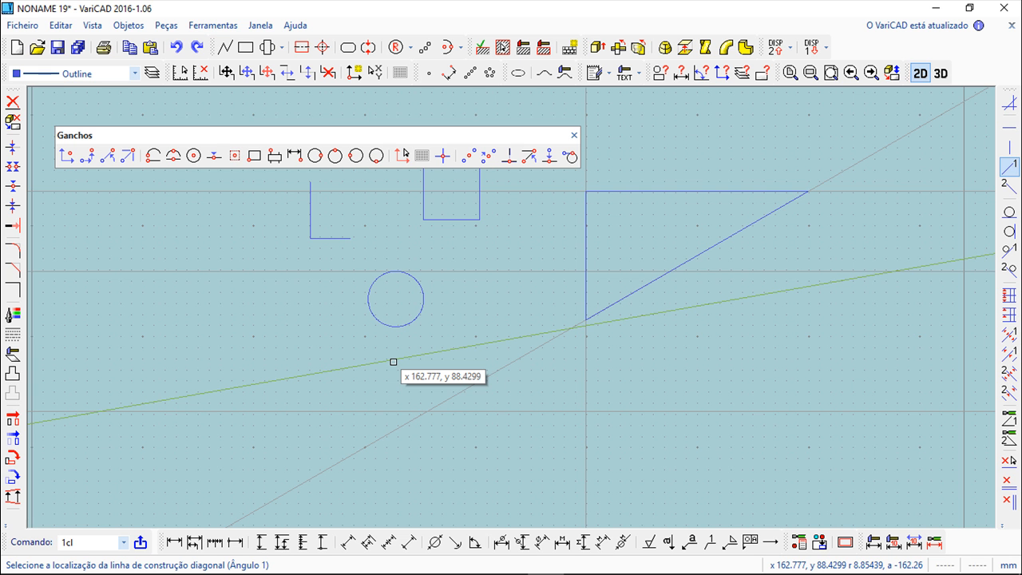
scroll(411, 376, "down", 2)
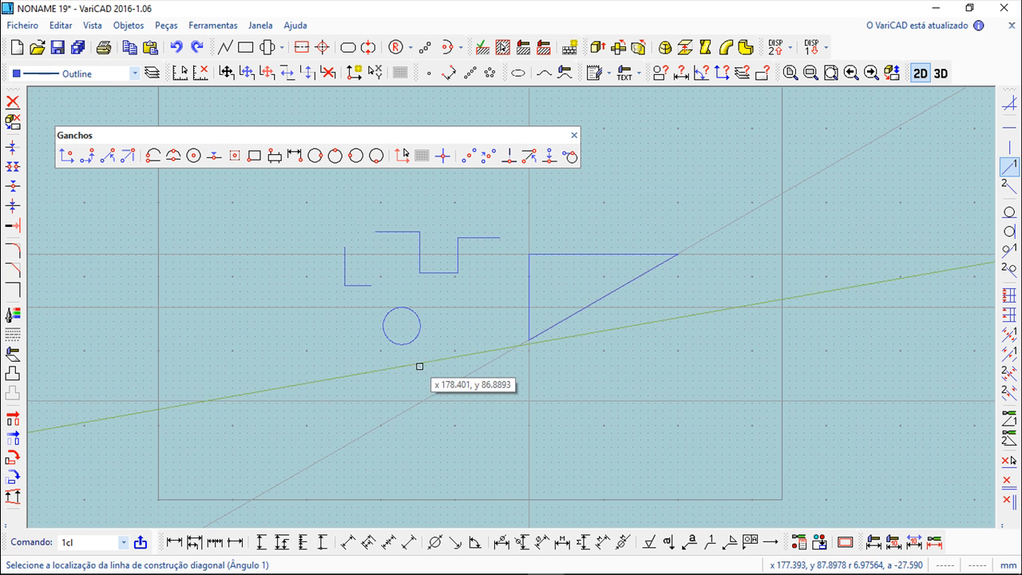
scroll(546, 384, "up", 2)
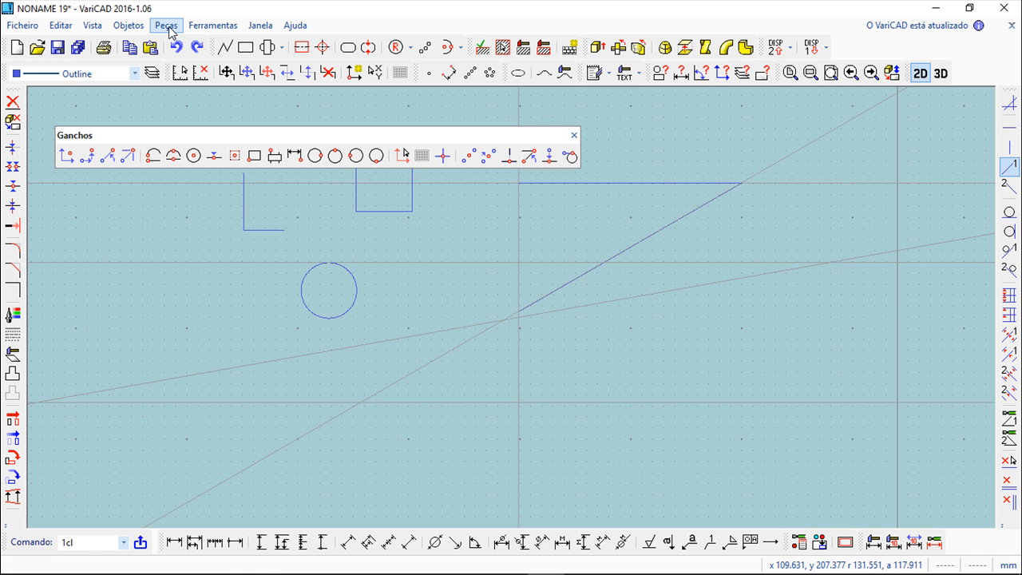
left_click(574, 135)
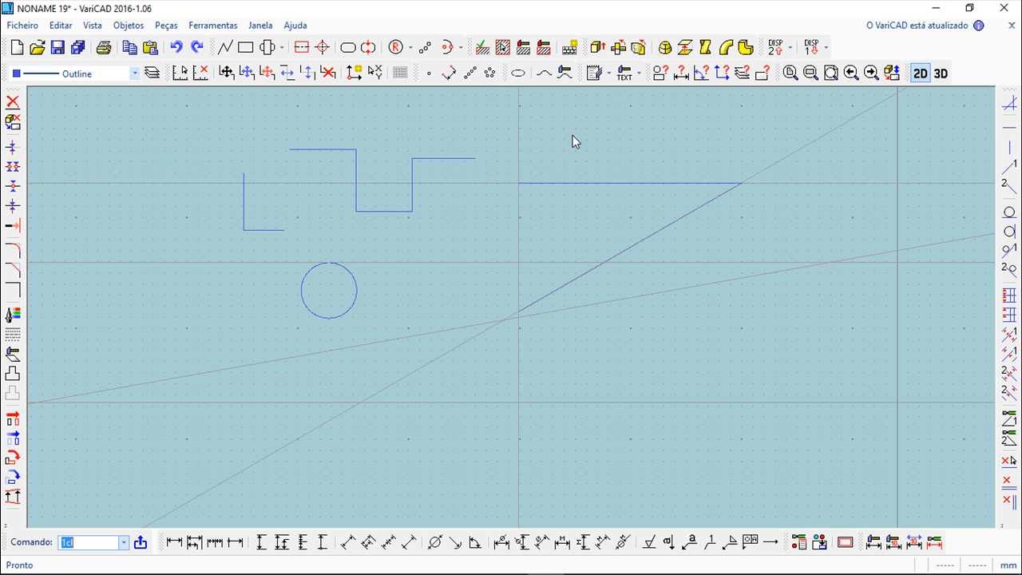
- Try to delete the construction lines with the Delete tool
left_click(12, 103)
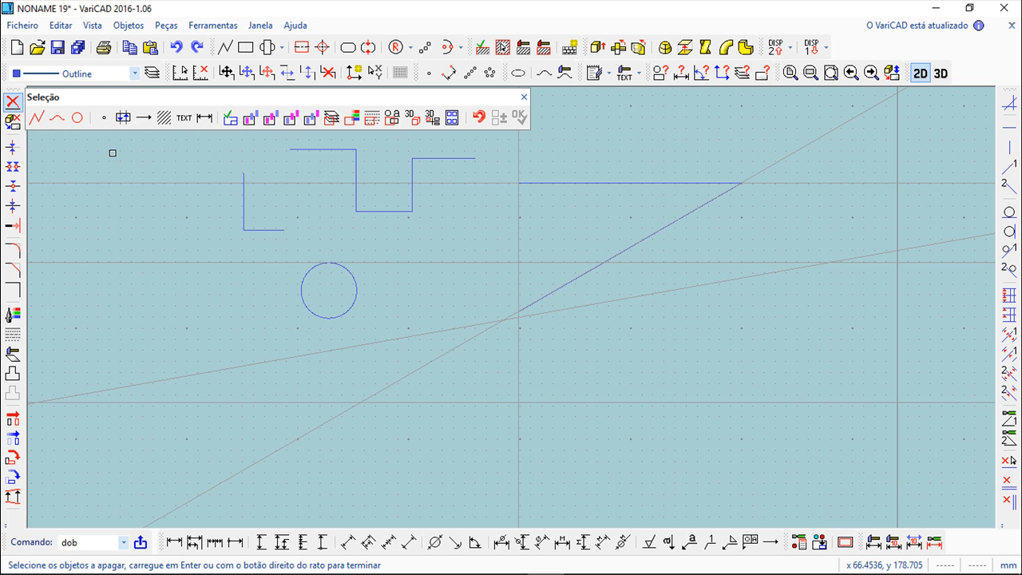
left_click(472, 326)
left_click(426, 356)
left_click(416, 366)
left_click(391, 333)
left_click(524, 96)
- Delete the shallow diagonal construction line as a selected construction line
left_click(127, 26)
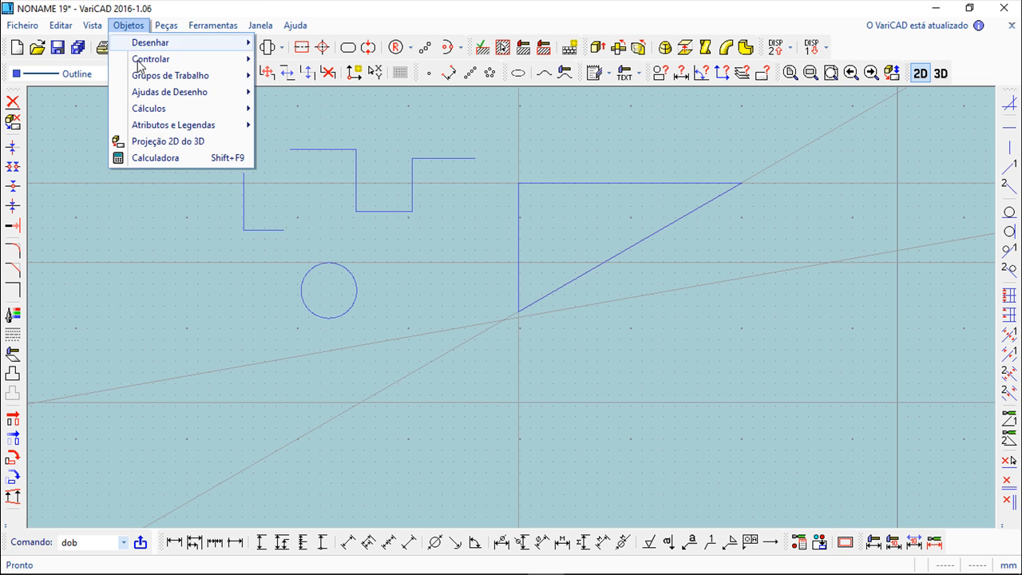
mouse_move(144, 96)
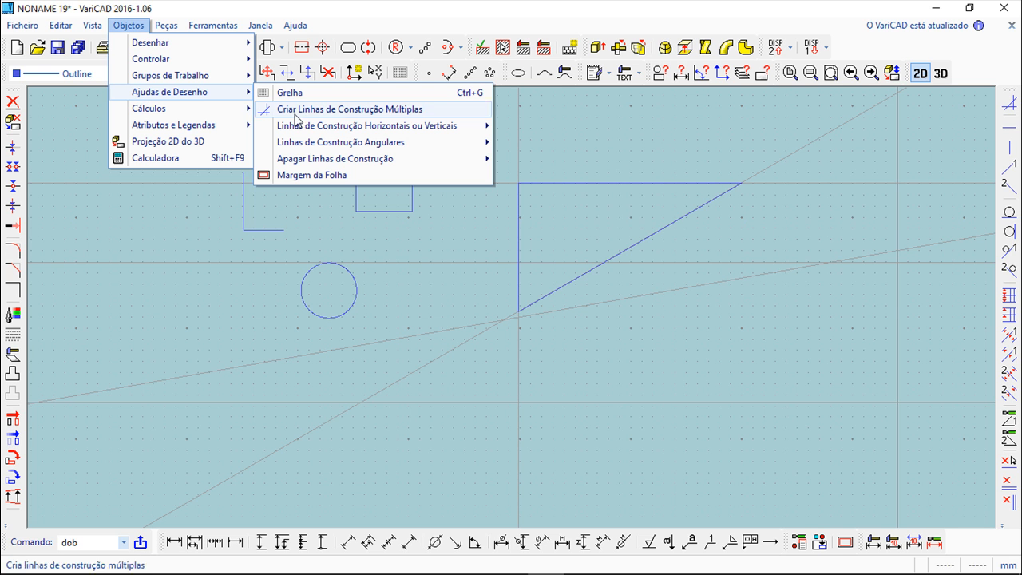
mouse_move(331, 165)
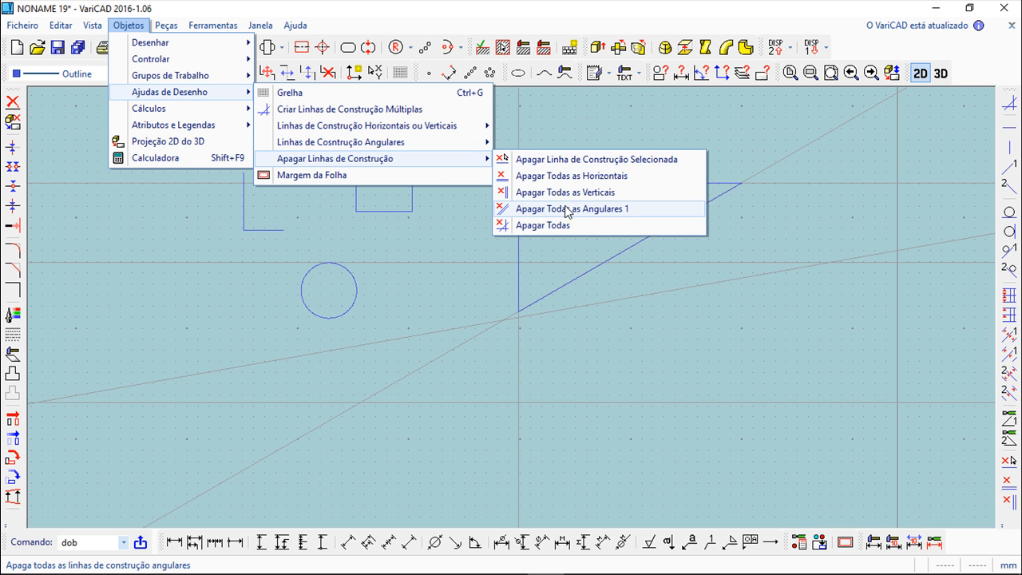
left_click(569, 164)
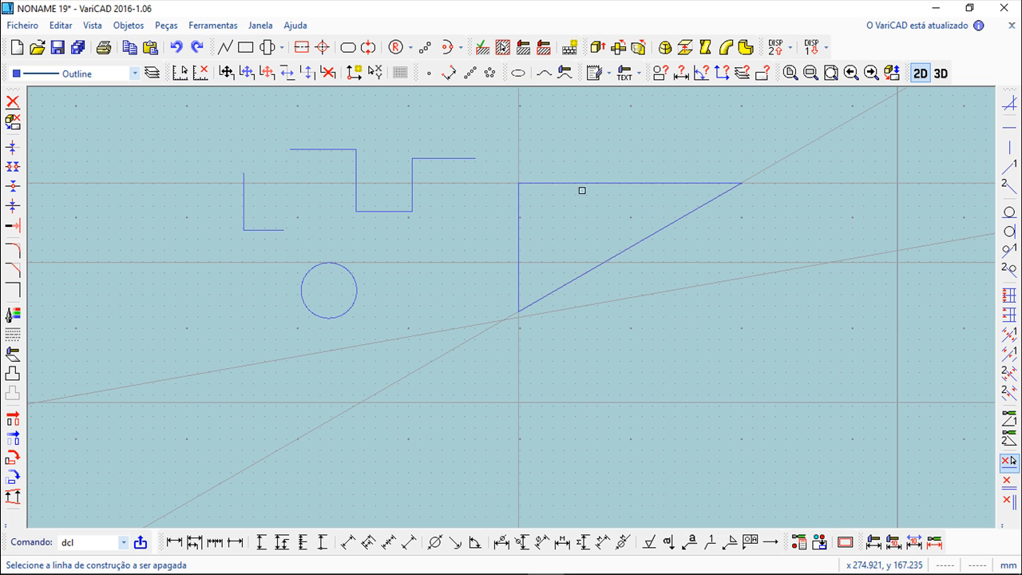
left_click(605, 303)
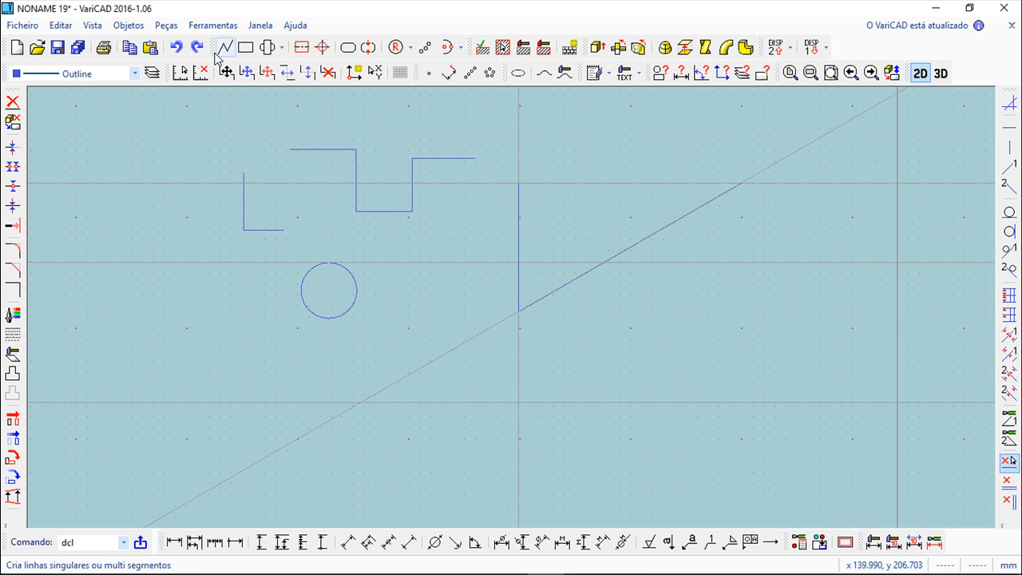
- Delete all construction lines from the drawing
left_click(129, 24)
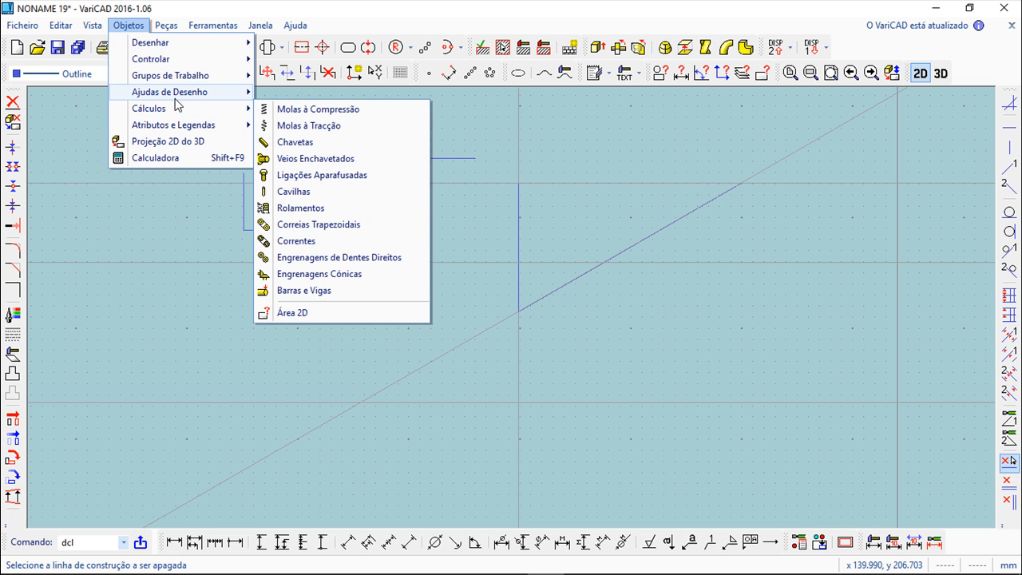
mouse_move(175, 94)
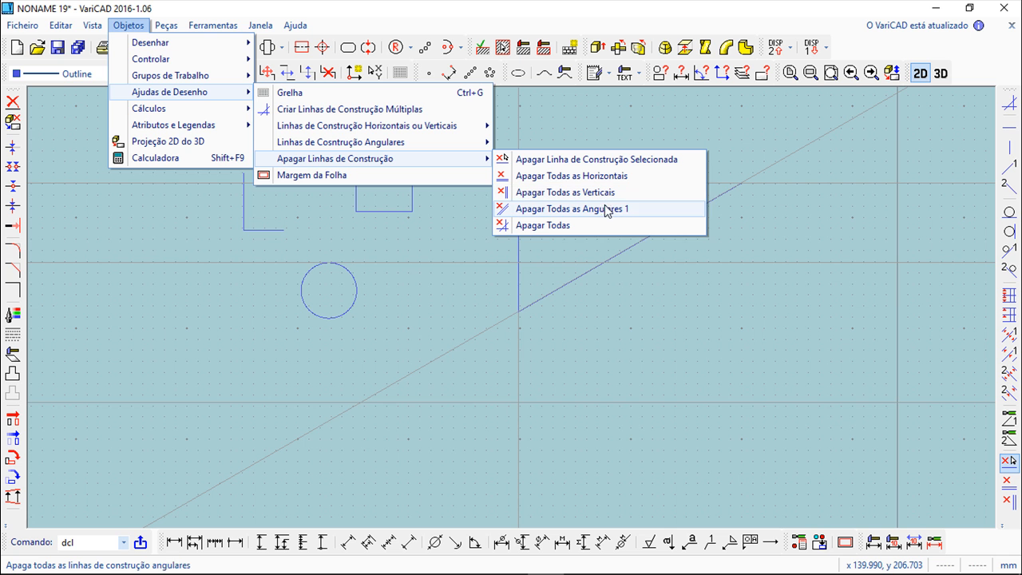
left_click(544, 227)
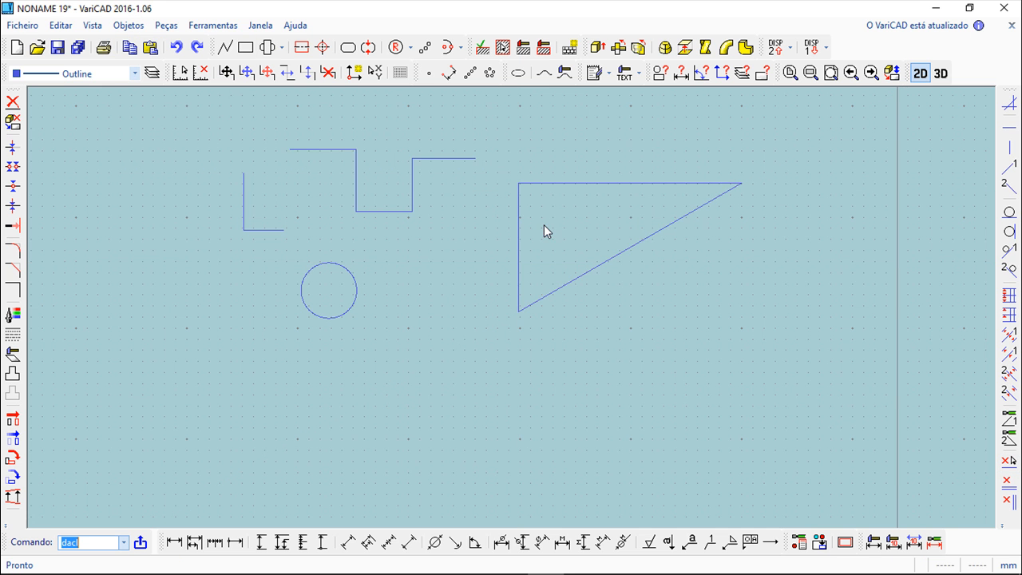
scroll(394, 206, "down", 3)
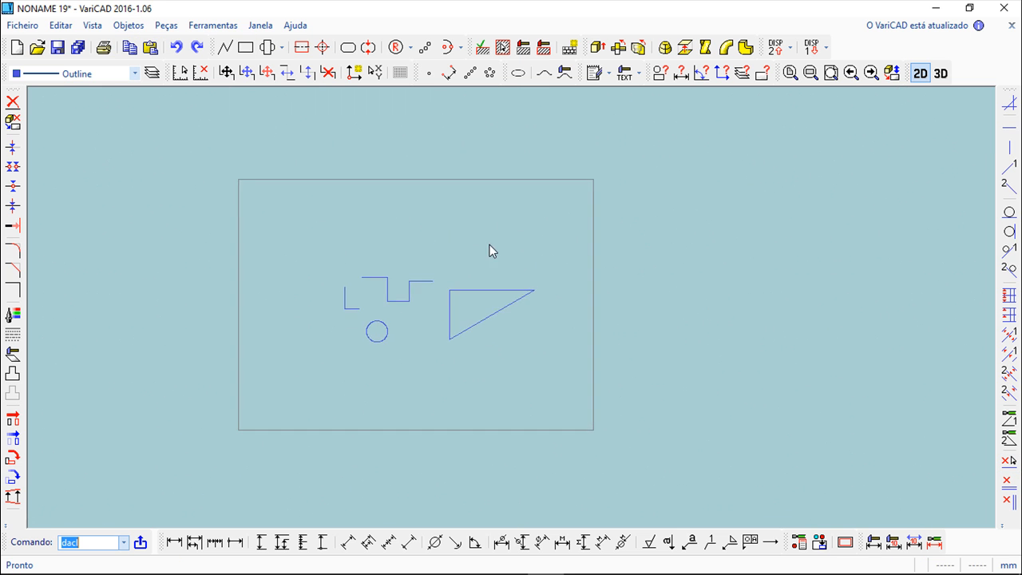
scroll(495, 219, "up", 2)
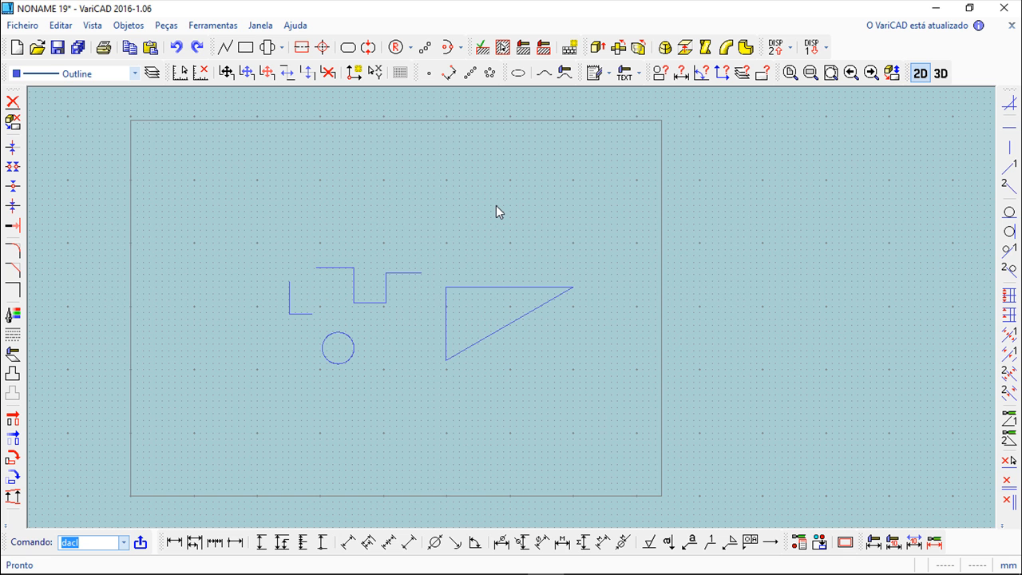
scroll(487, 204, "up", 1)
middle_click_drag(469, 253, 538, 242)
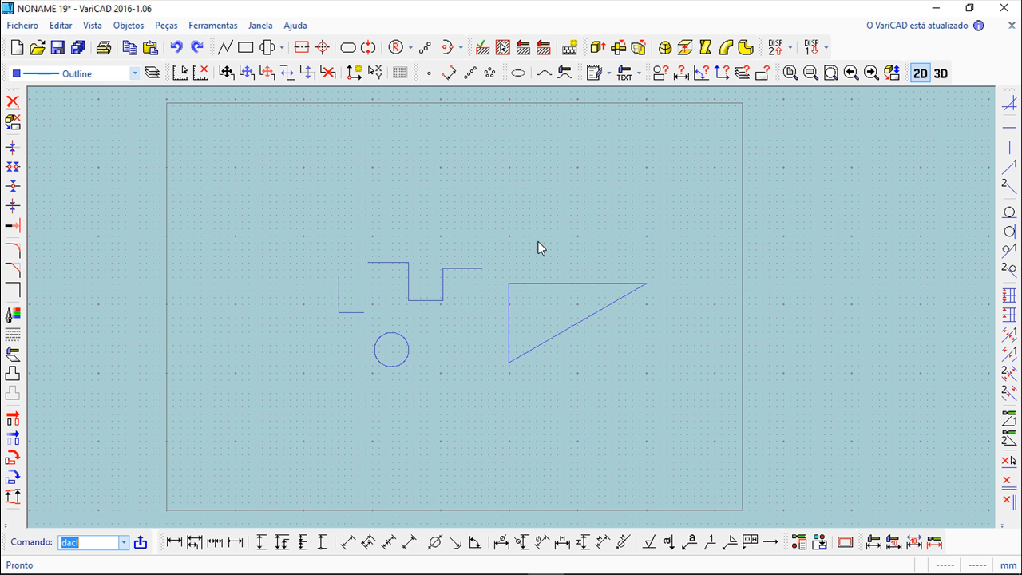